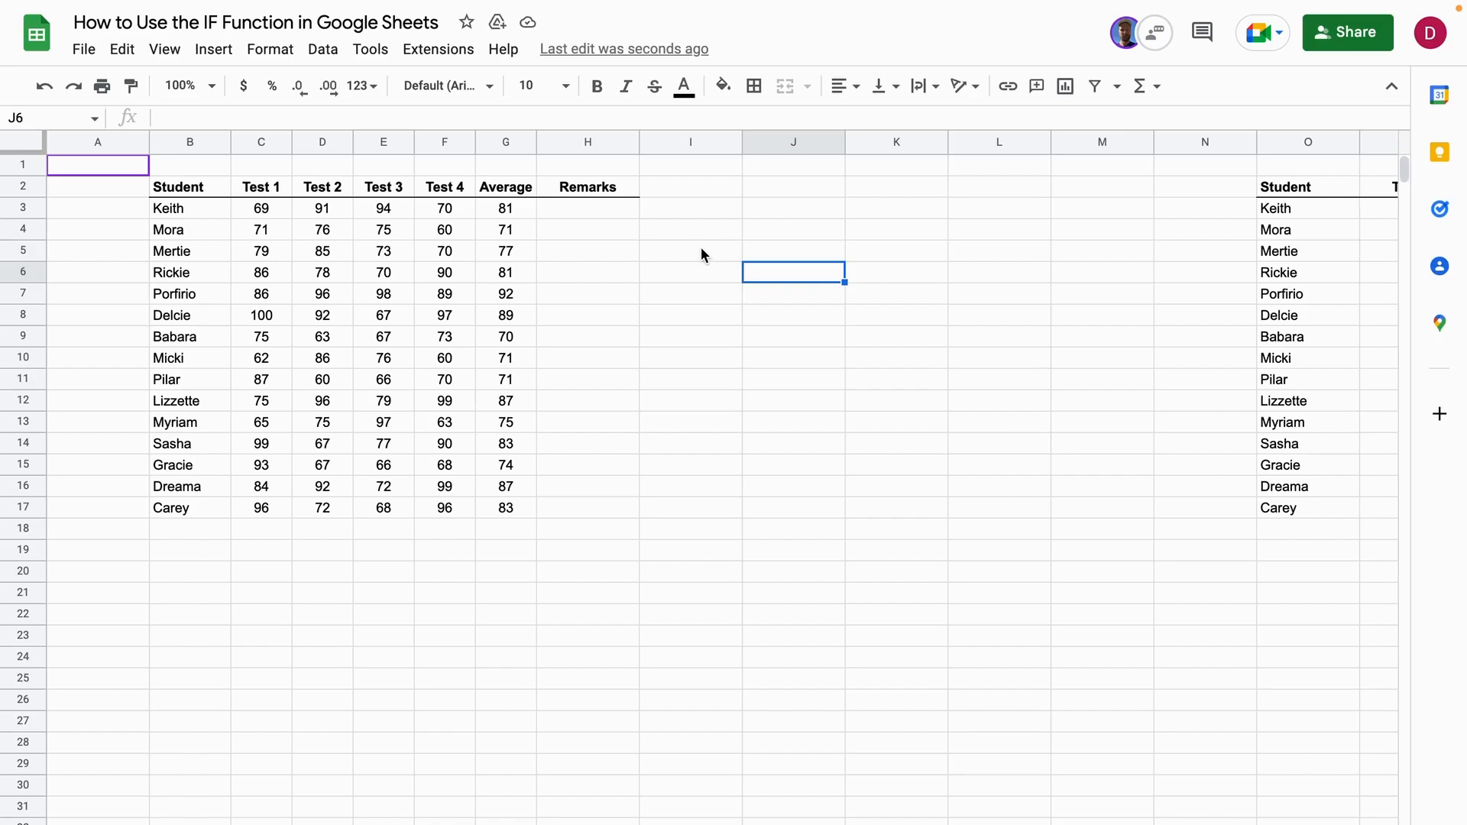
# Enter =IF(G3>=80,TRUE,FALSE) in cell H3, the first Remarks cell of the first student table
pyautogui.click(613, 218)
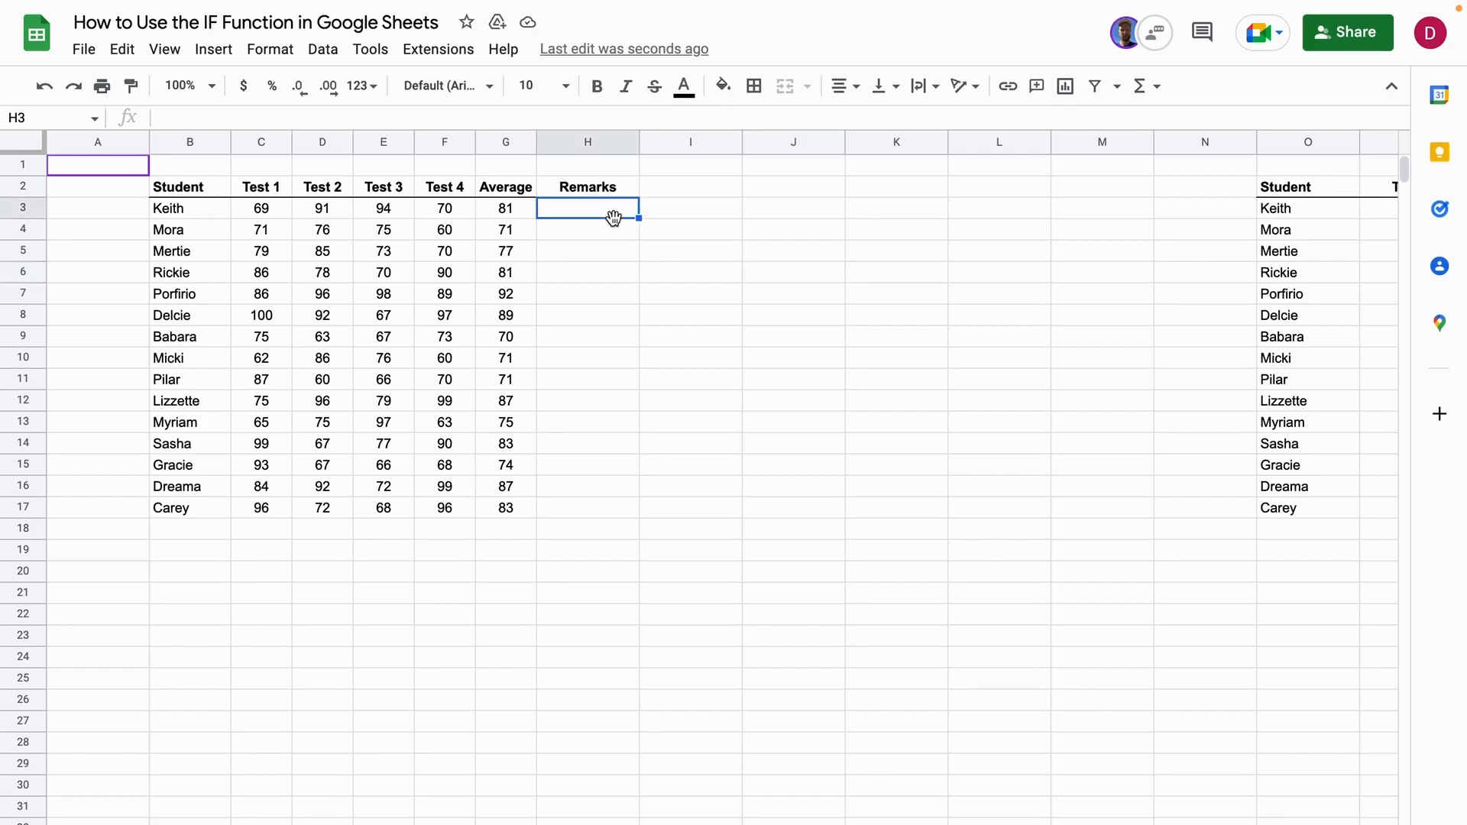
pyautogui.write('=')
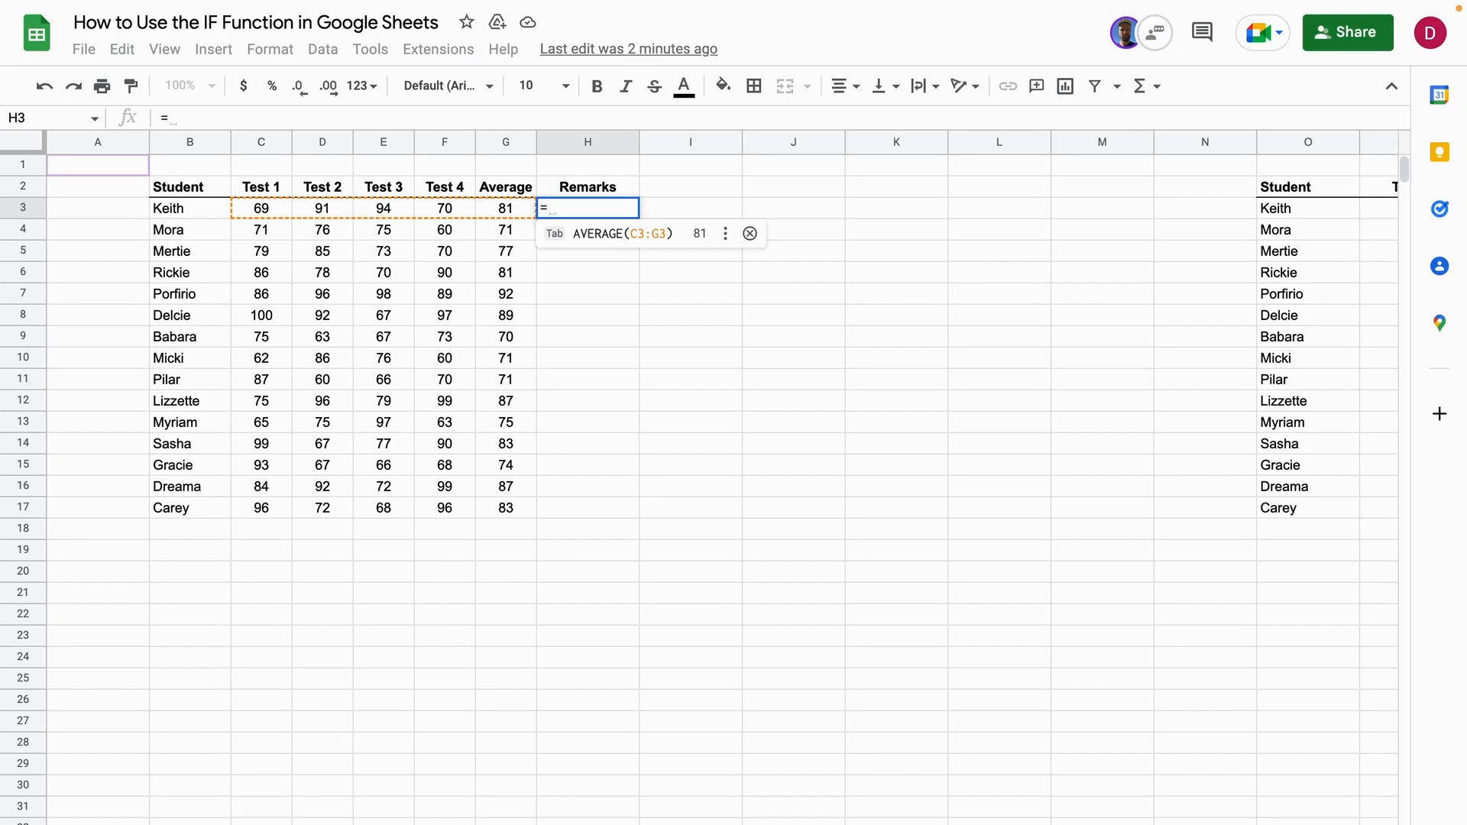
pyautogui.write('IF')
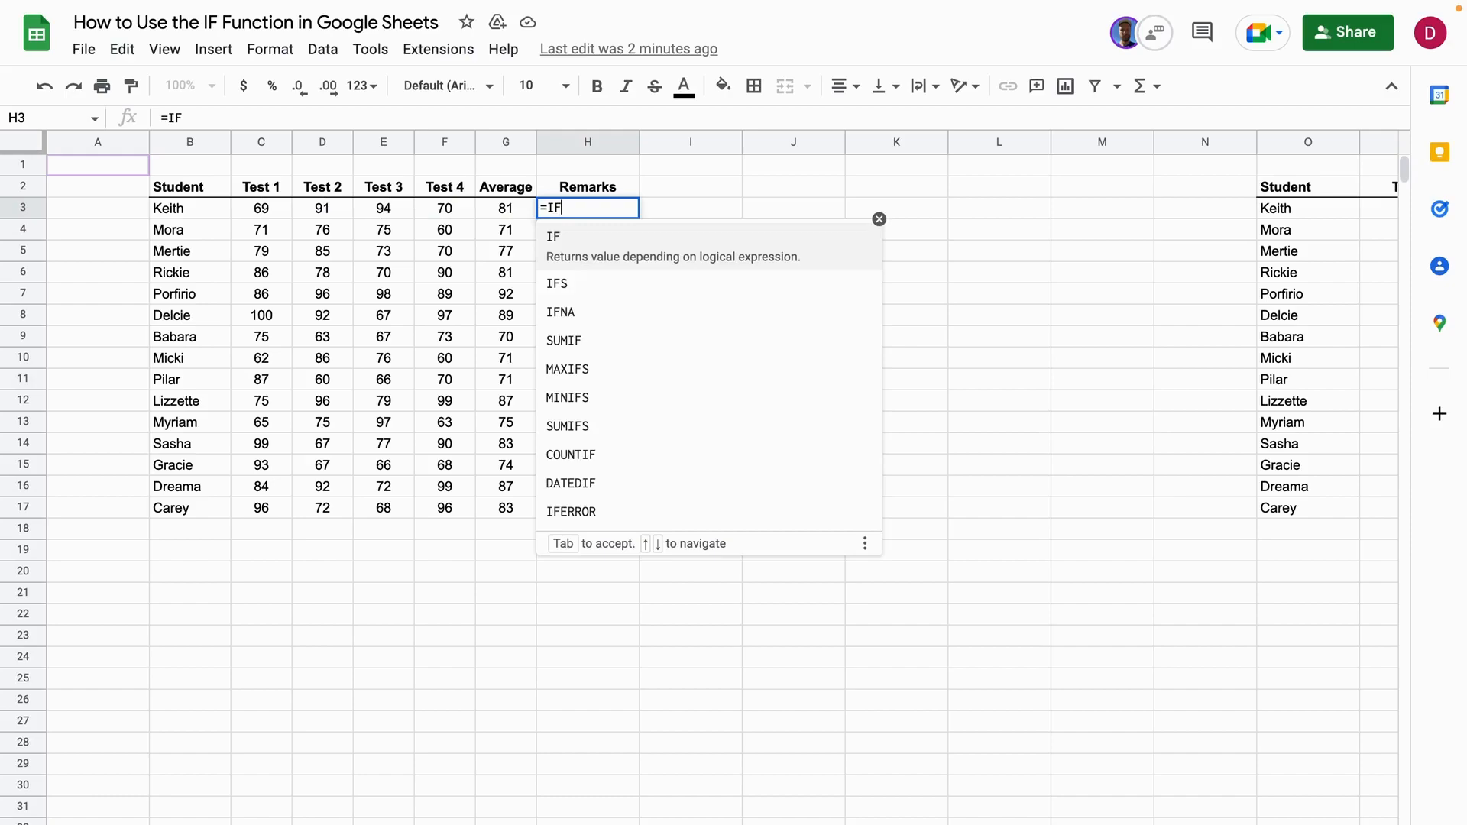
pyautogui.write('(')
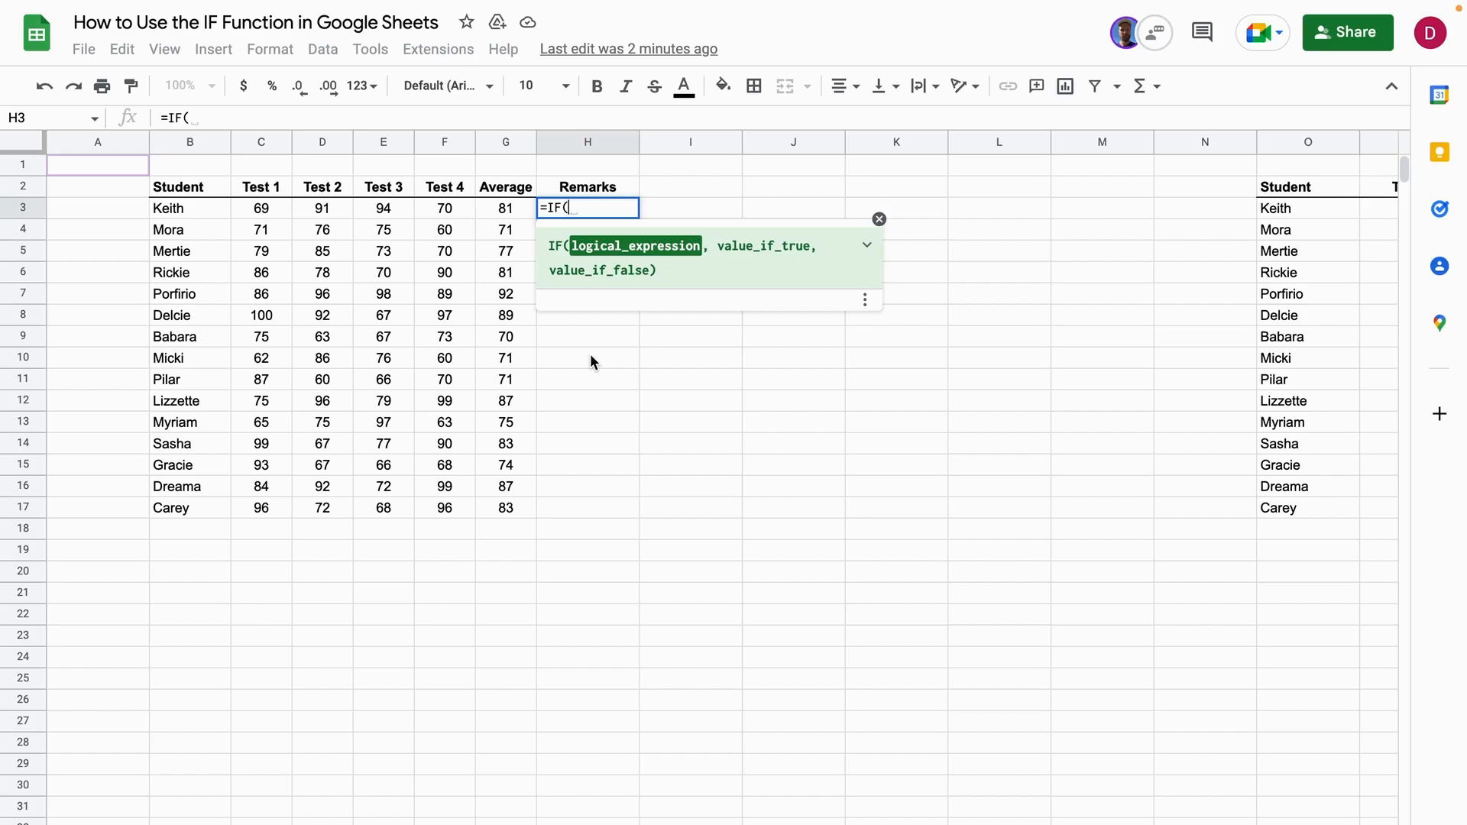
pyautogui.click(506, 209)
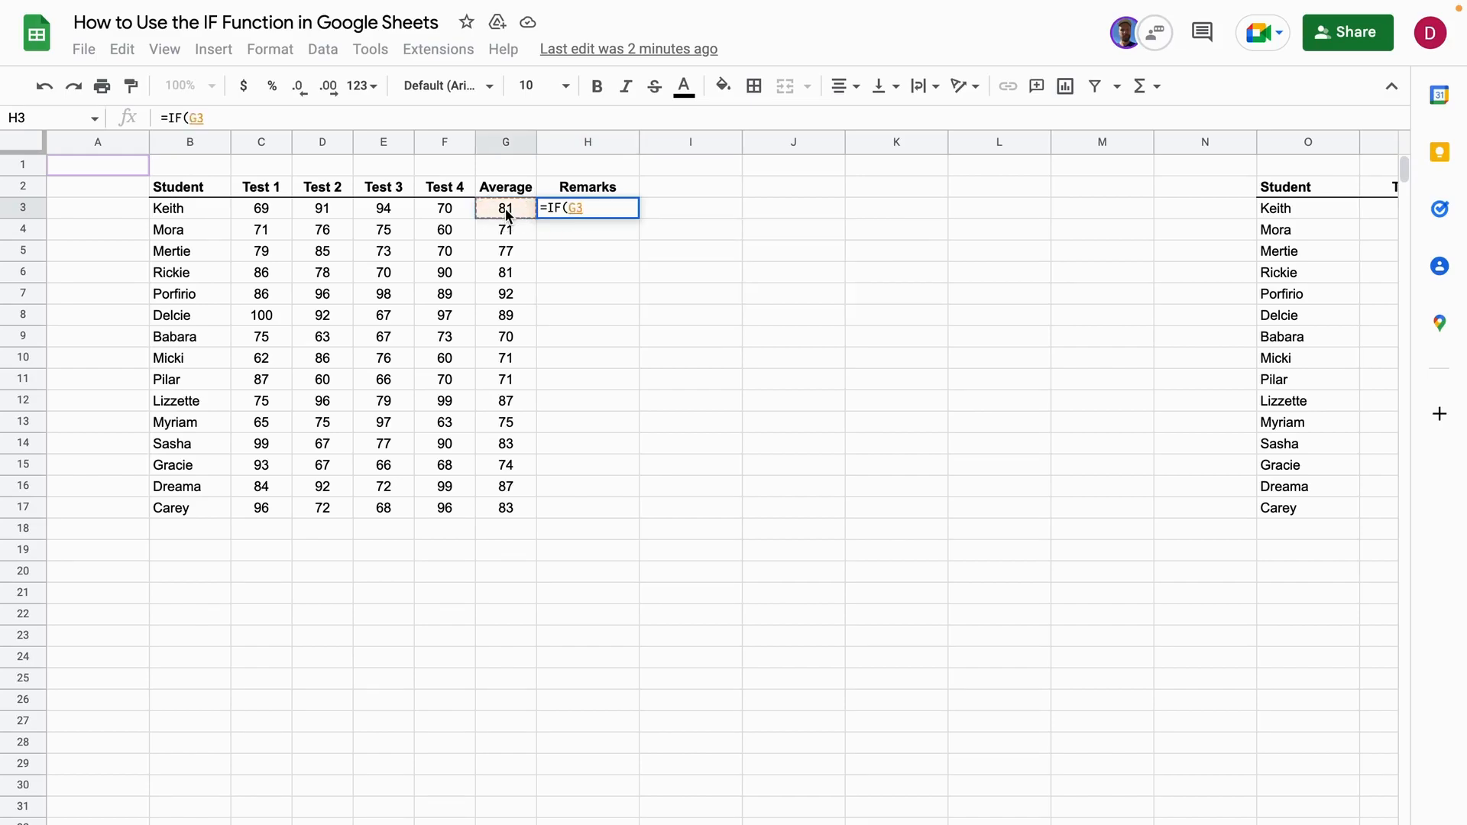
pyautogui.write('>=')
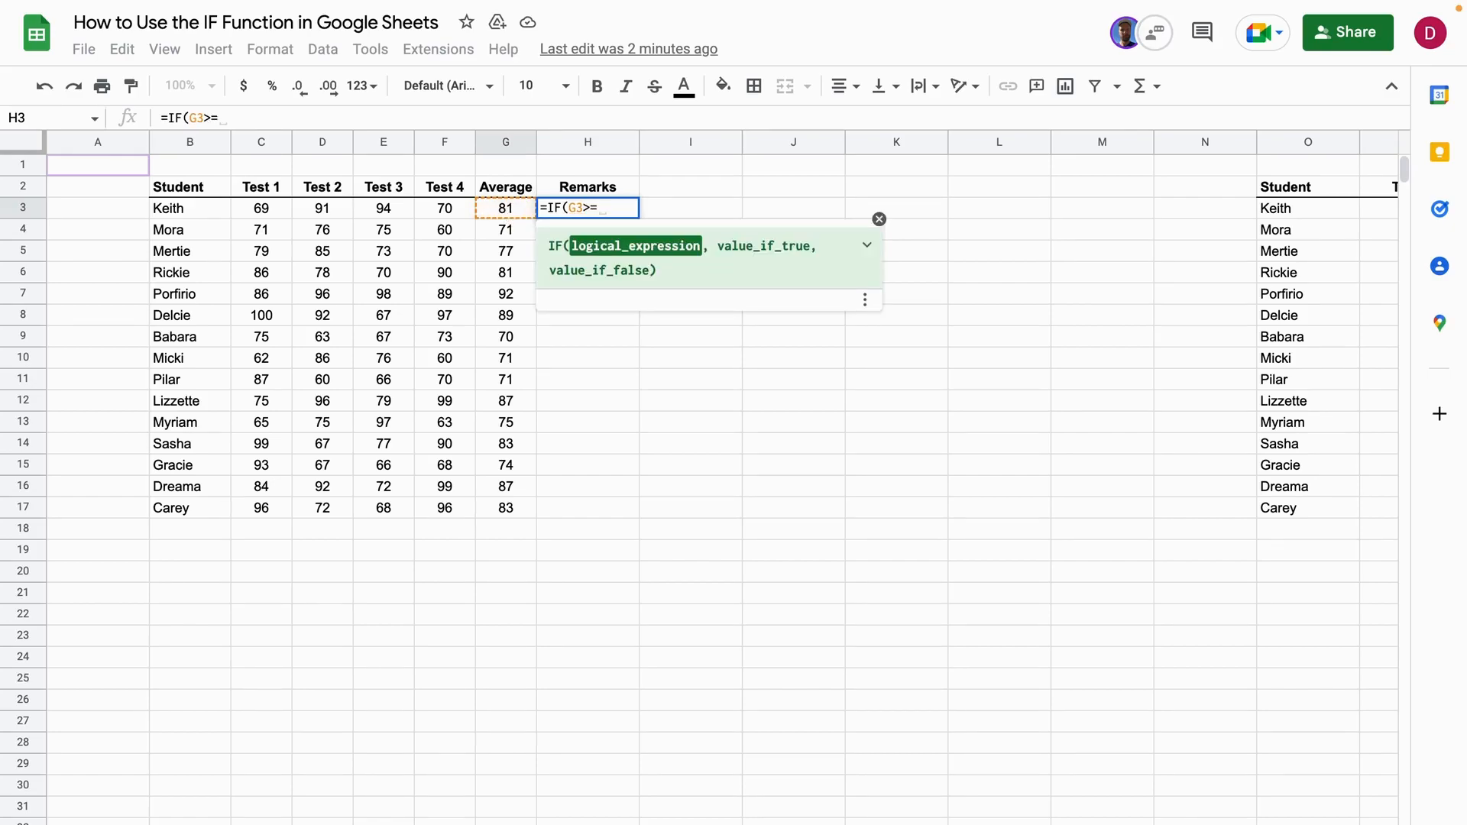
pyautogui.write('80')
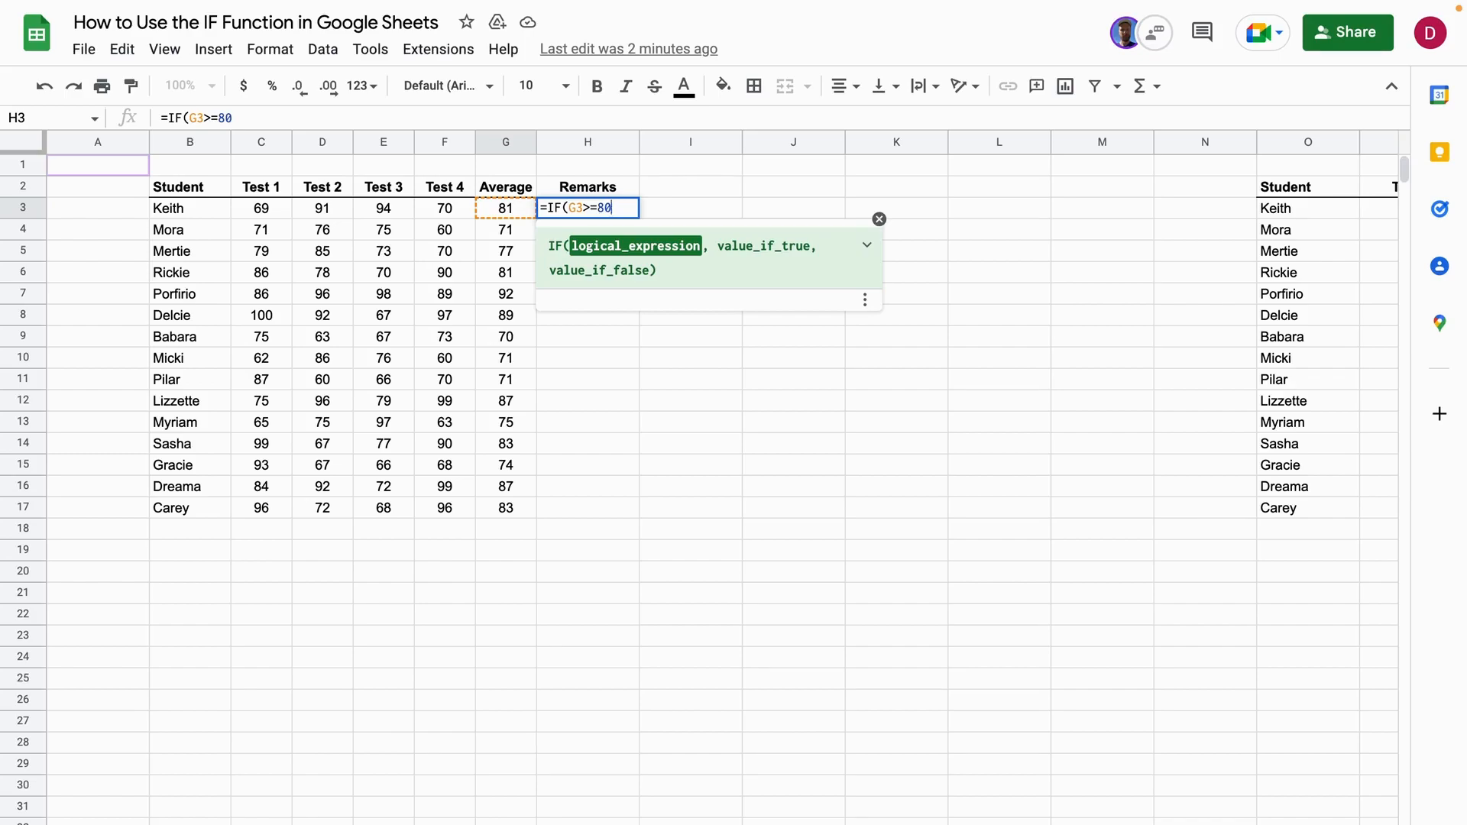
pyautogui.write(',')
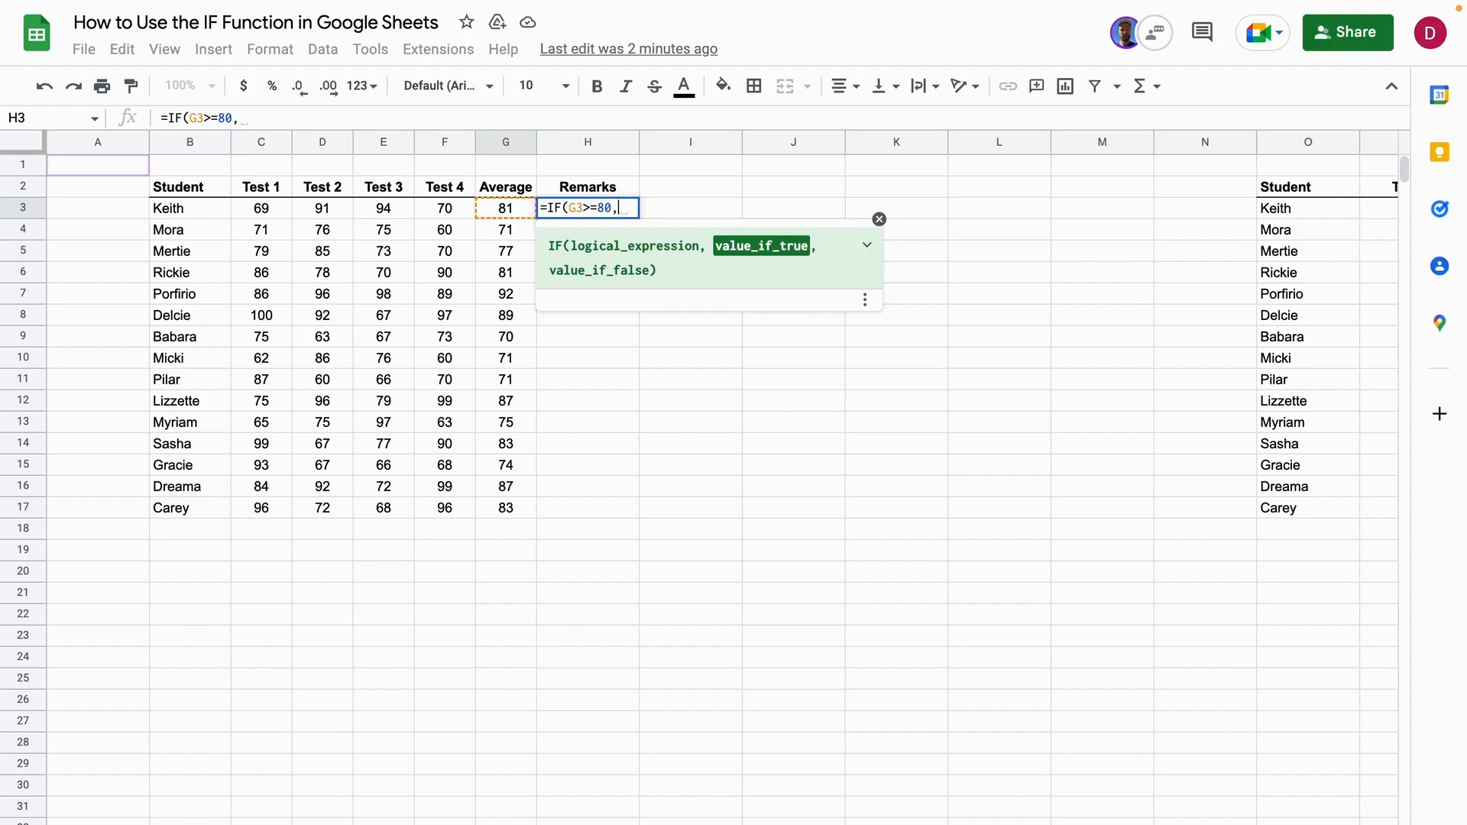
pyautogui.write('TRUE')
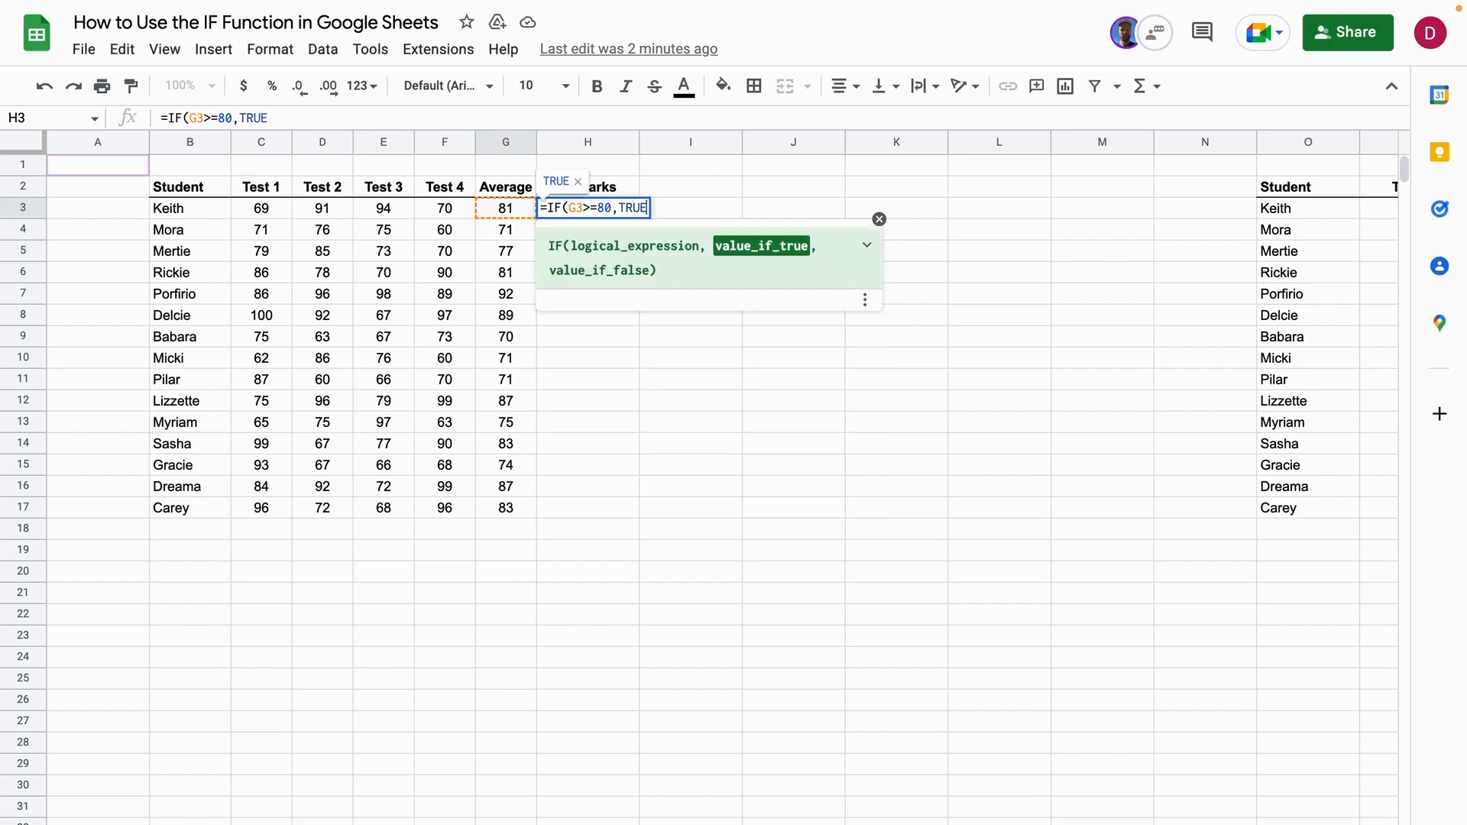
pyautogui.write(',FALSE')
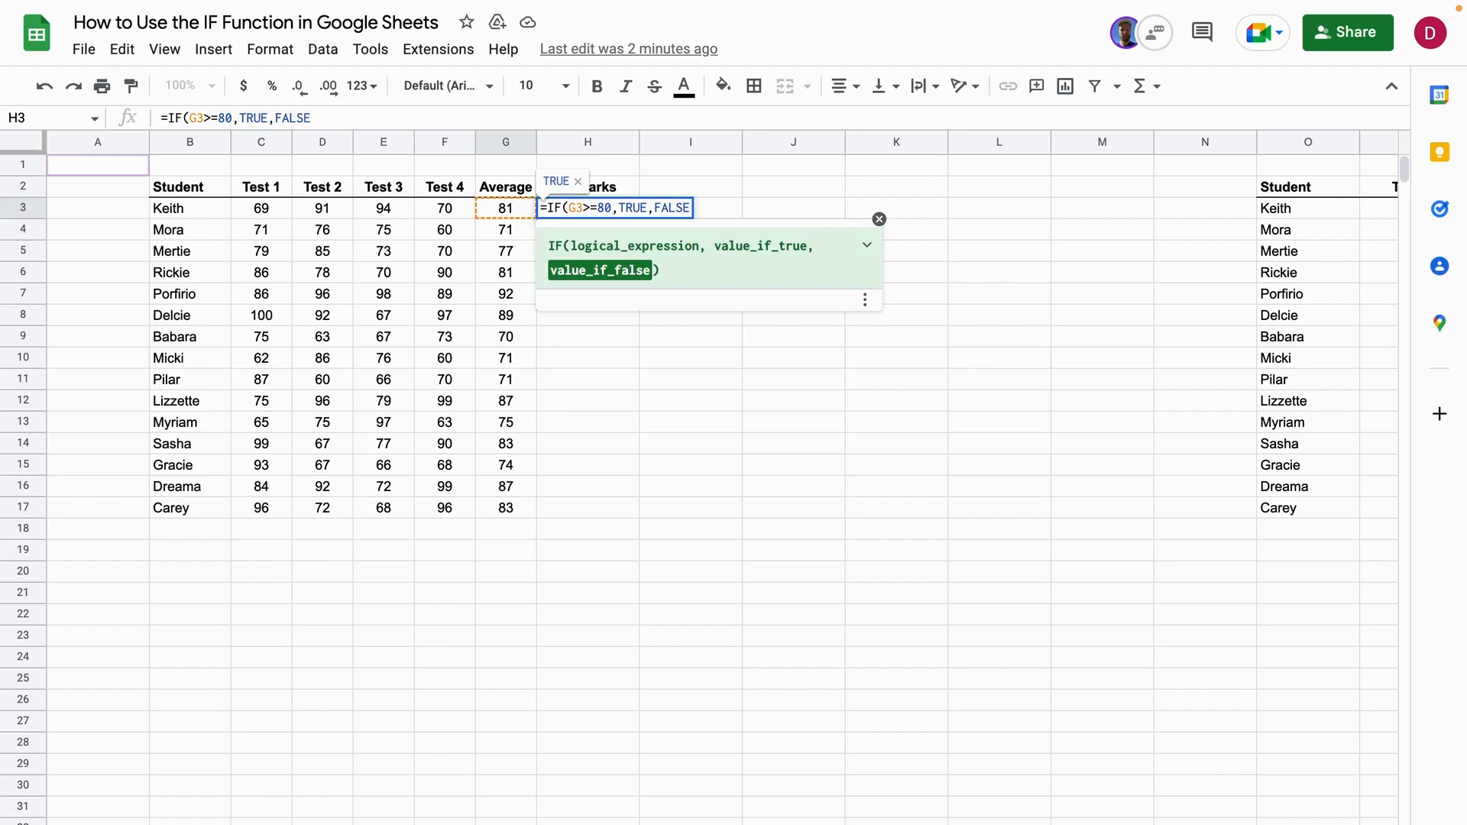
pyautogui.write(')')
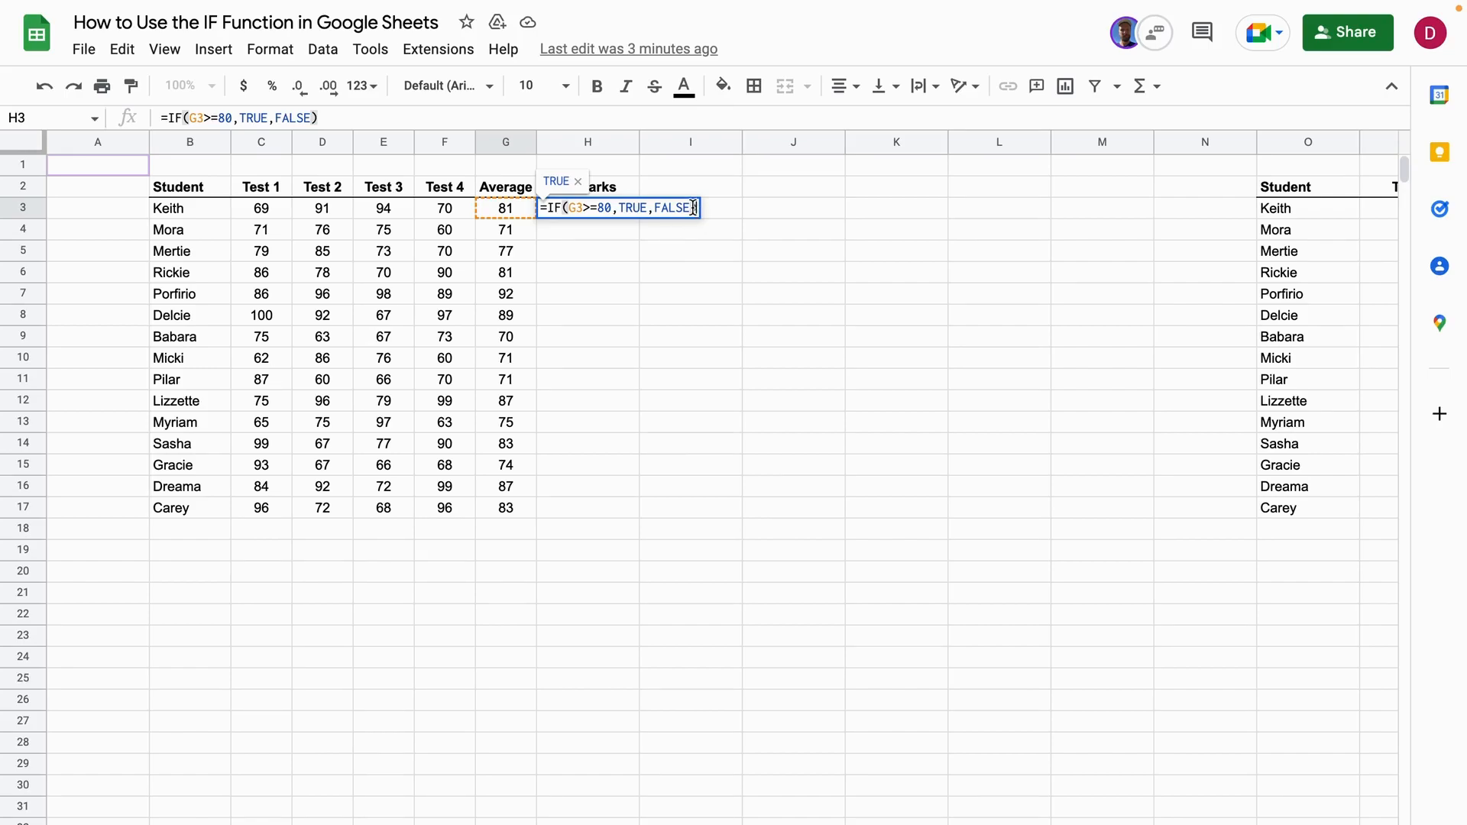
pyautogui.press('Return')
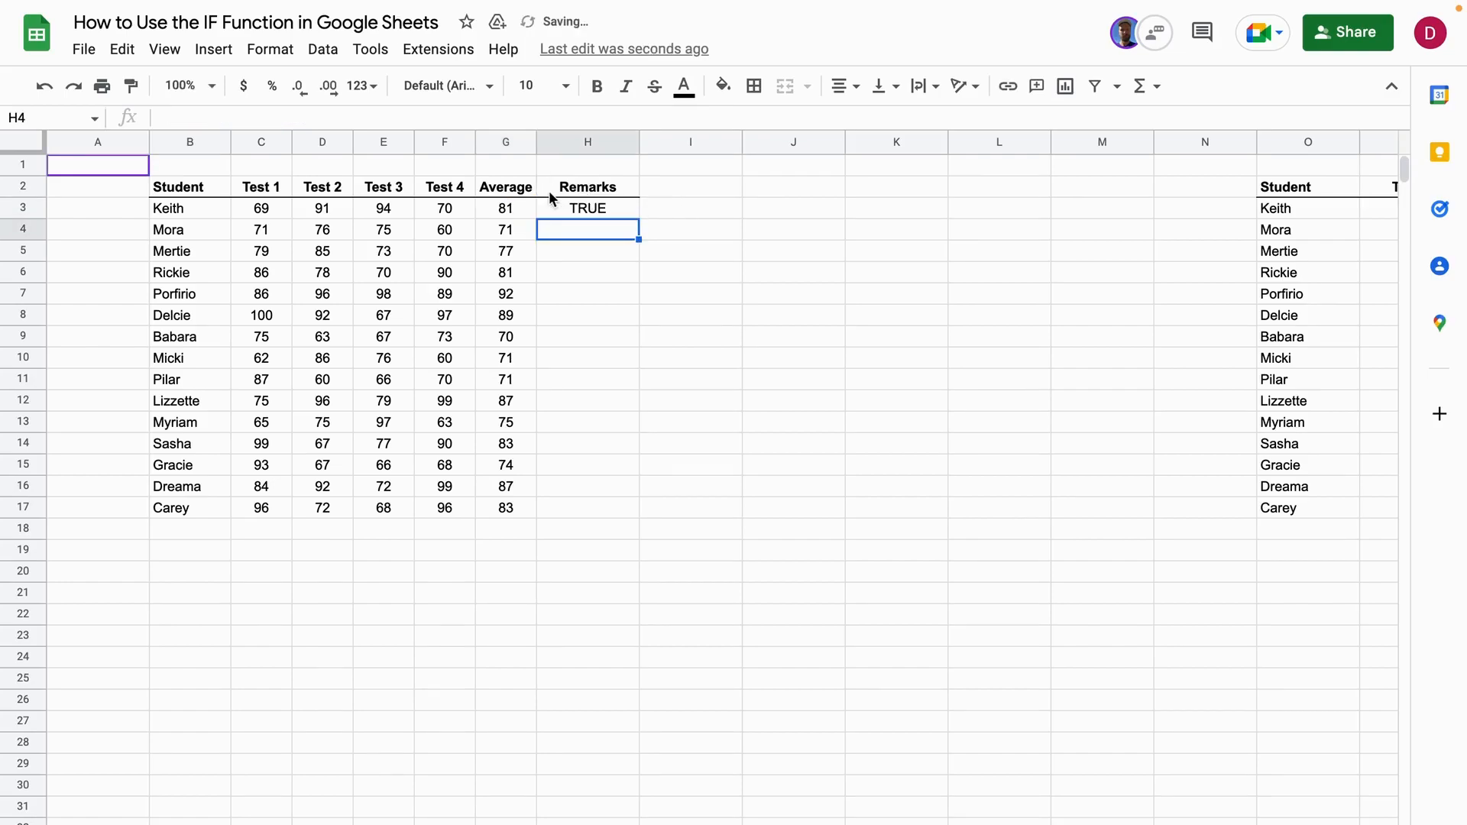
# Fill the H3 formula down the Remarks column through H17 and deselect the range
pyautogui.click(610, 212)
pyautogui.moveTo(638, 219); pyautogui.dragTo(607, 512)
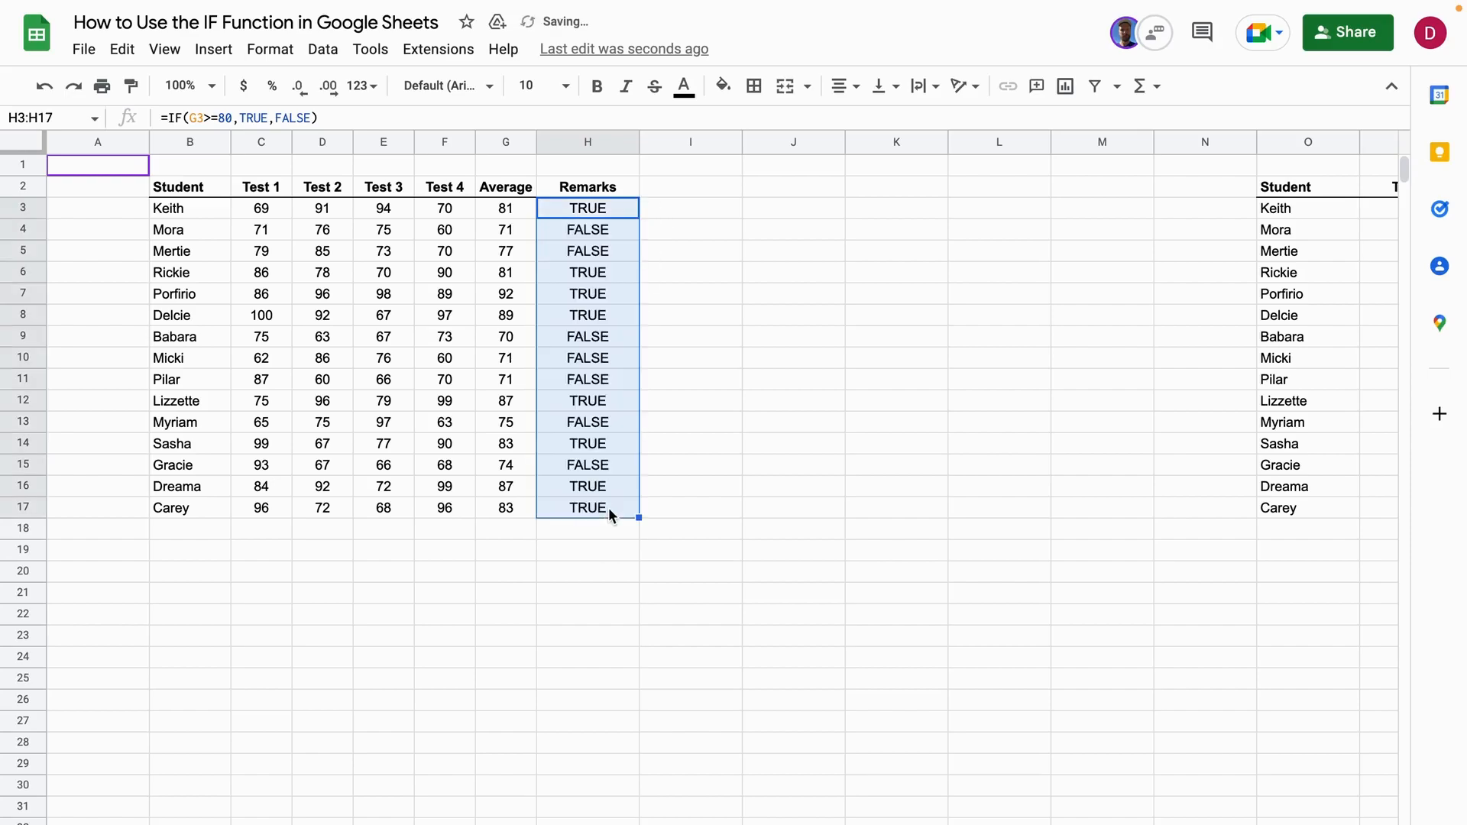
pyautogui.click(694, 295)
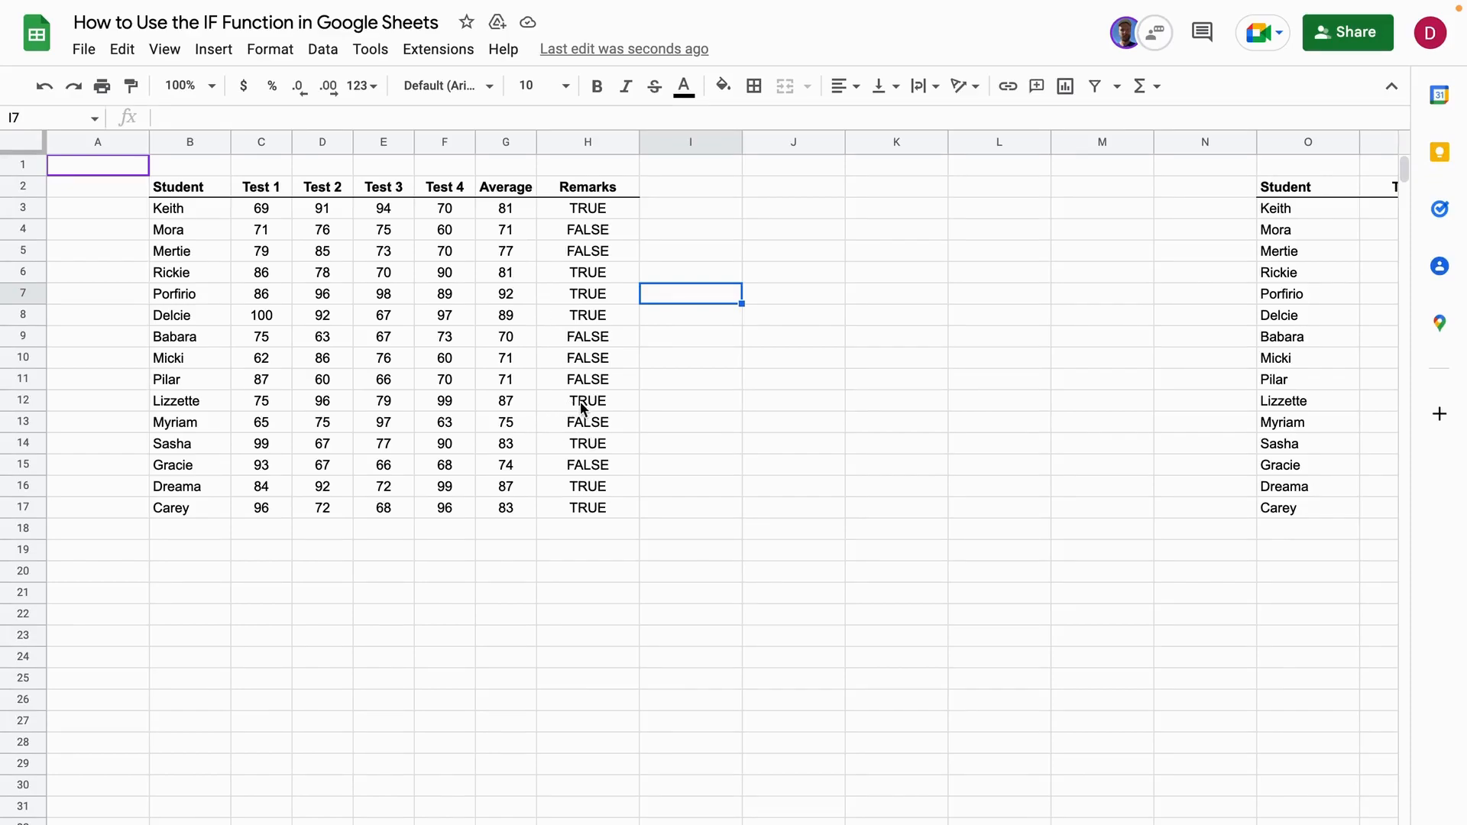
pyautogui.click(663, 433)
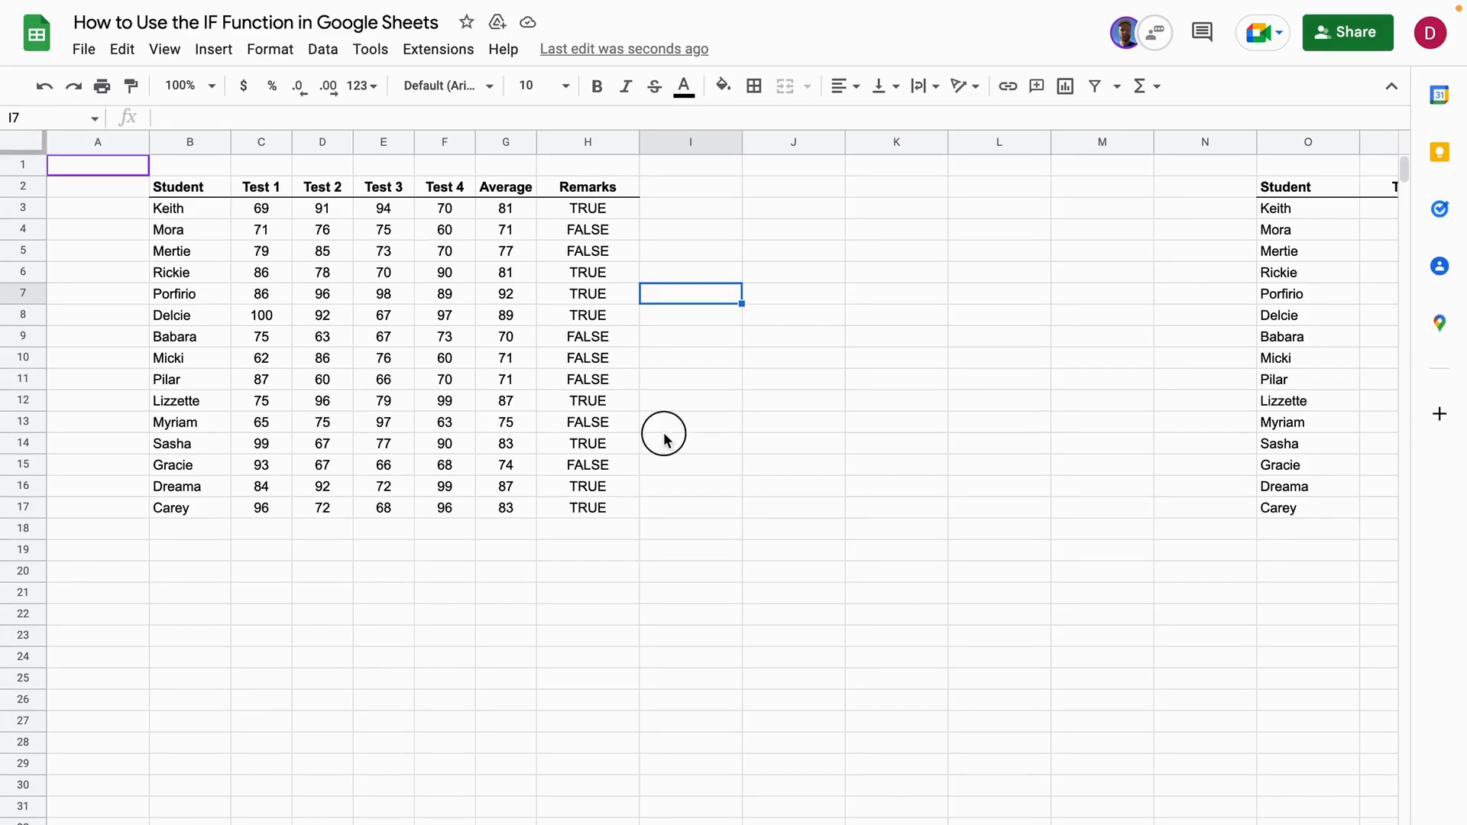
pyautogui.click(736, 463)
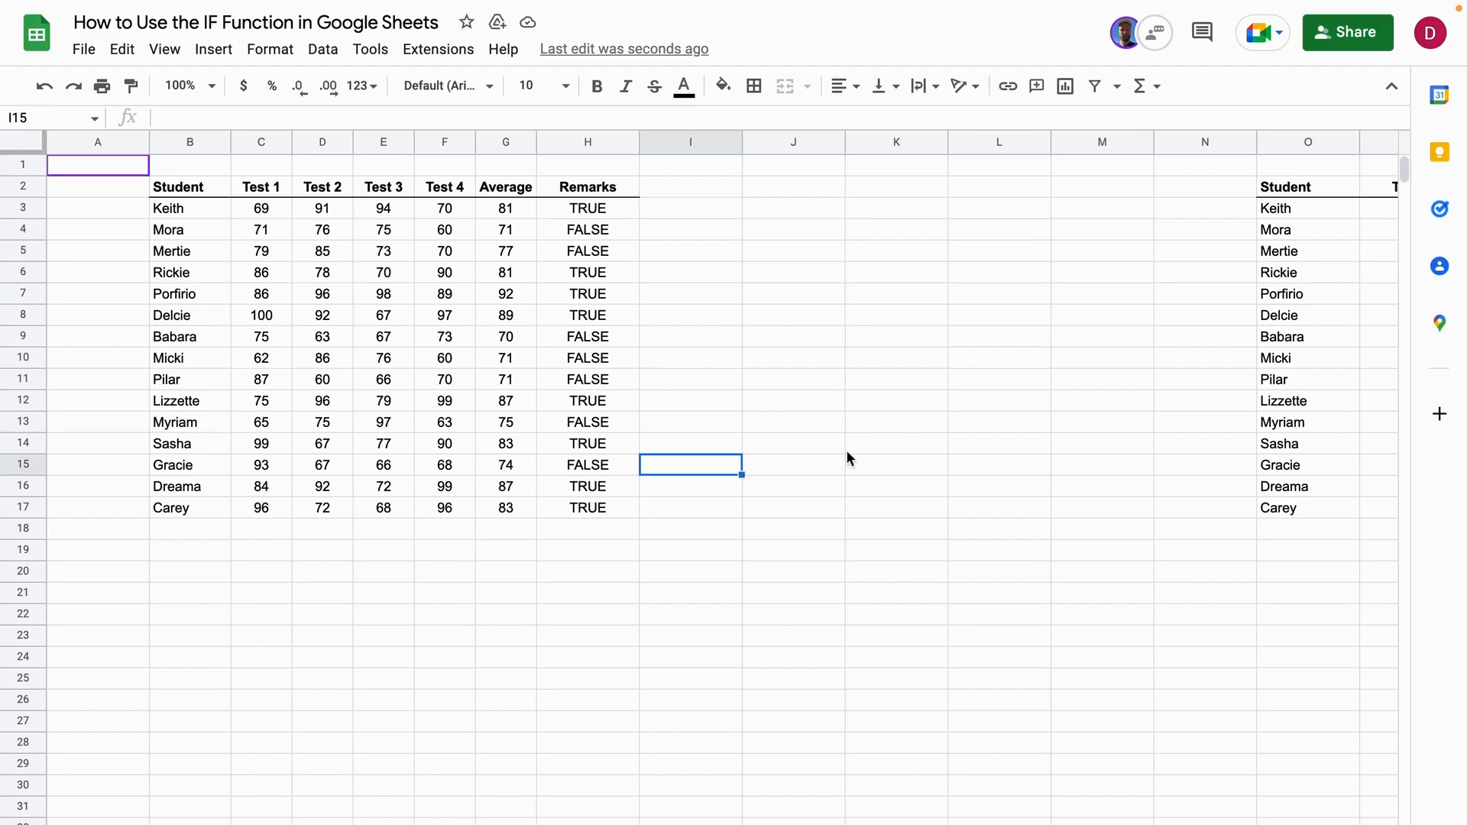
# In cell U3 of the second table, begin an IF formula with the condition AVERAGE(P3:S3)>=80
pyautogui.hscroll(5, 846, 457)
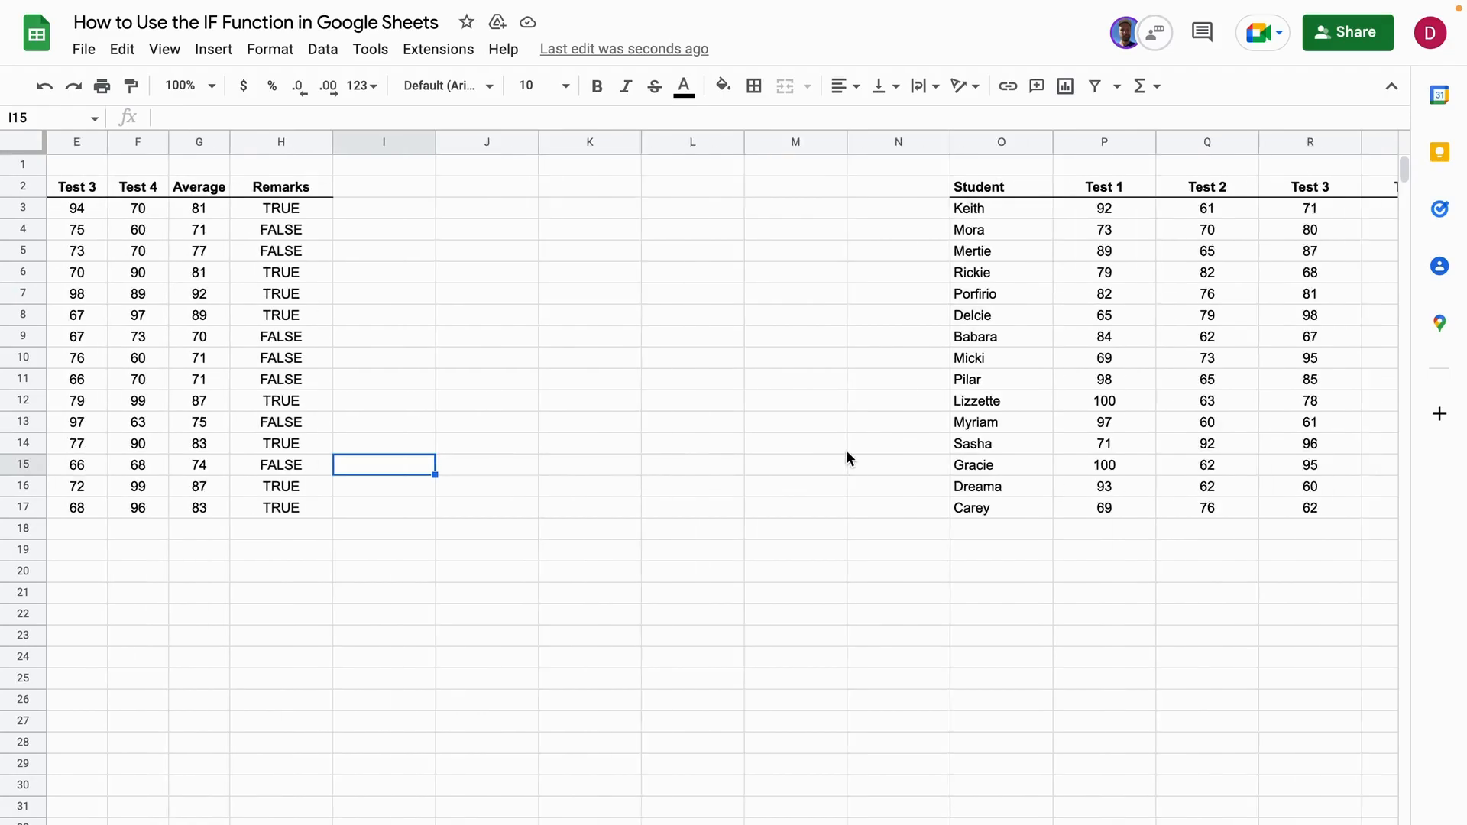
pyautogui.hscroll(5, 847, 457)
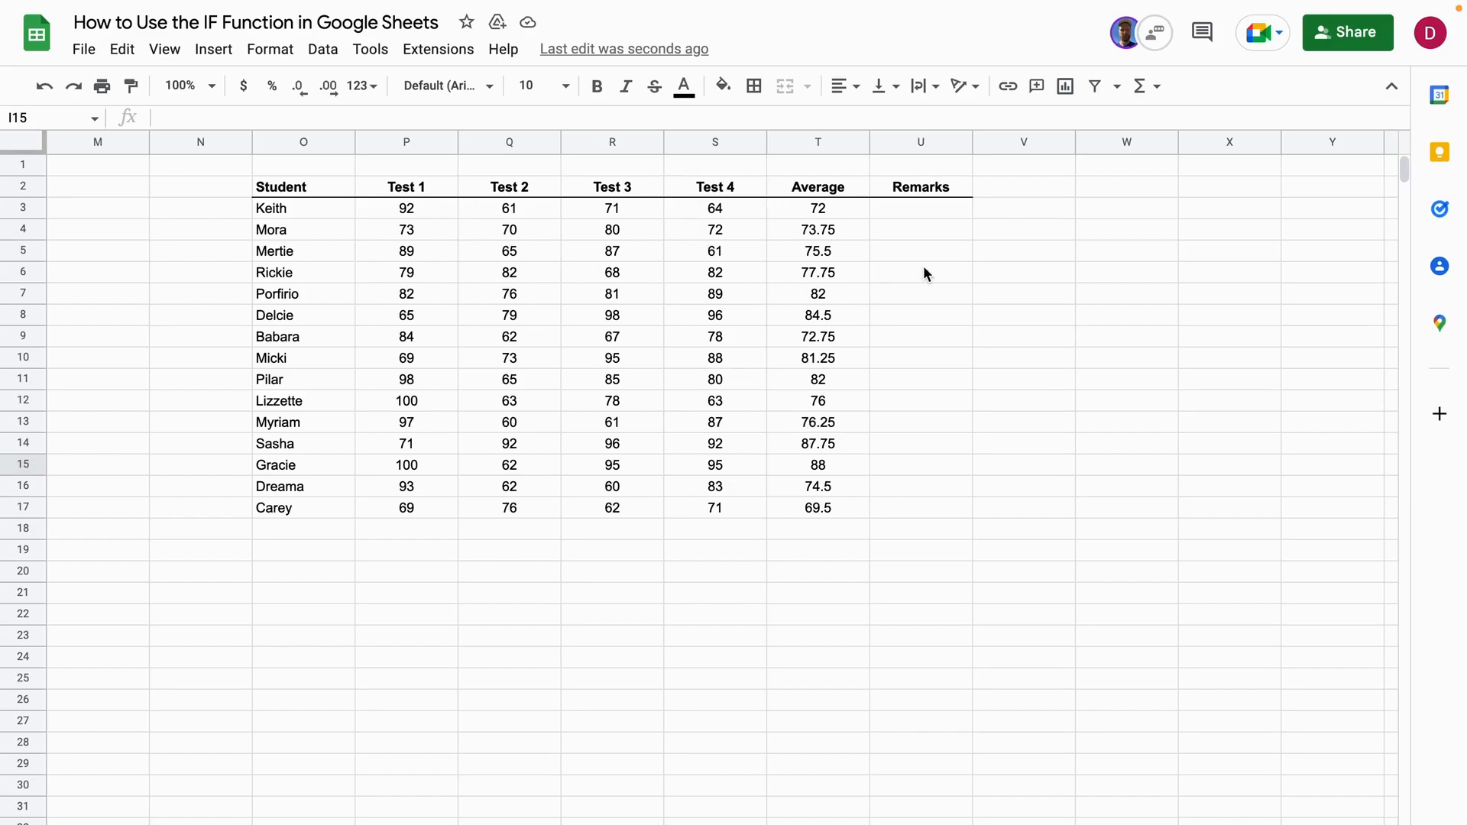
pyautogui.click(938, 210)
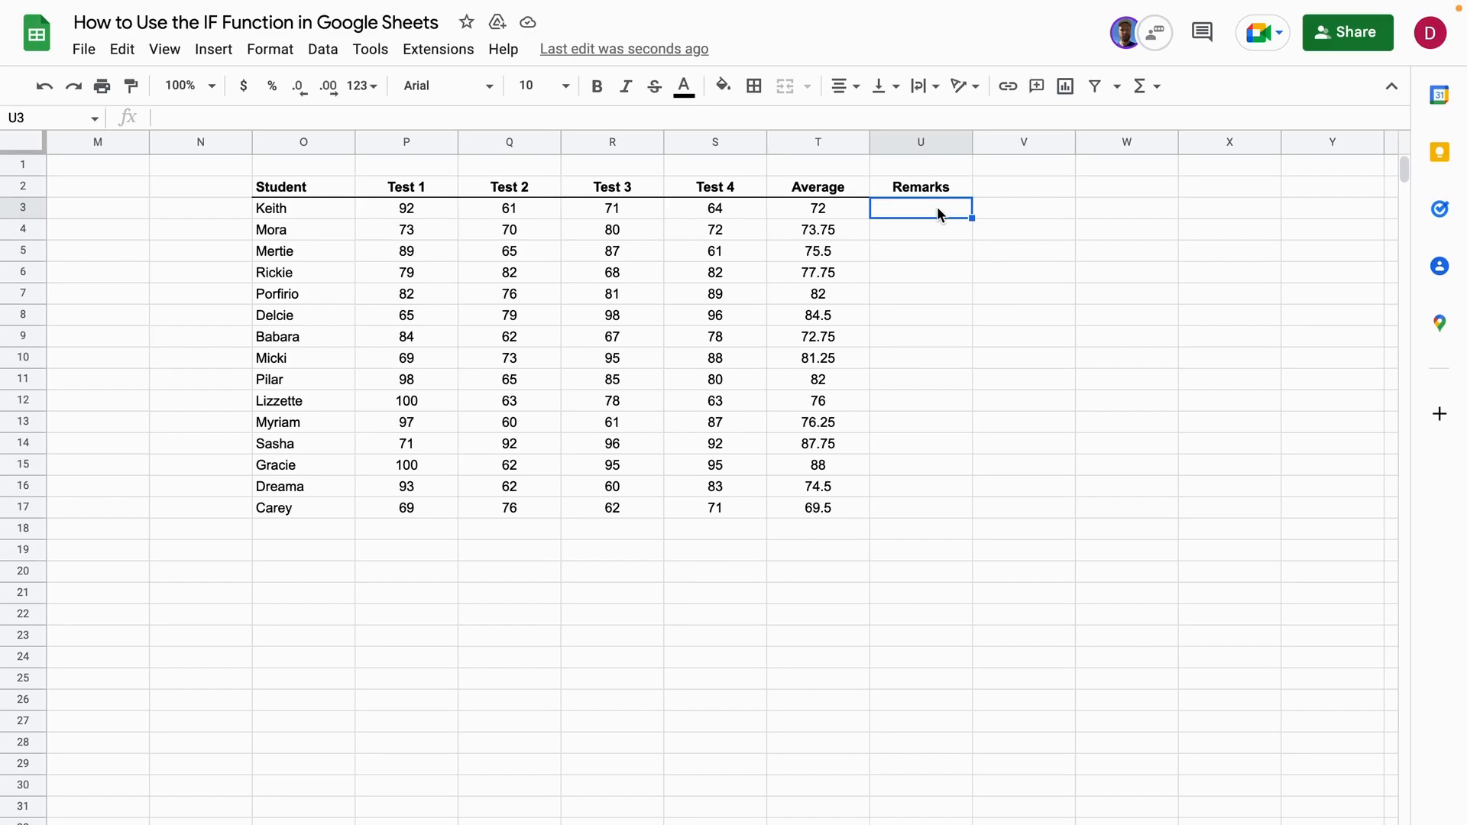
pyautogui.write('=')
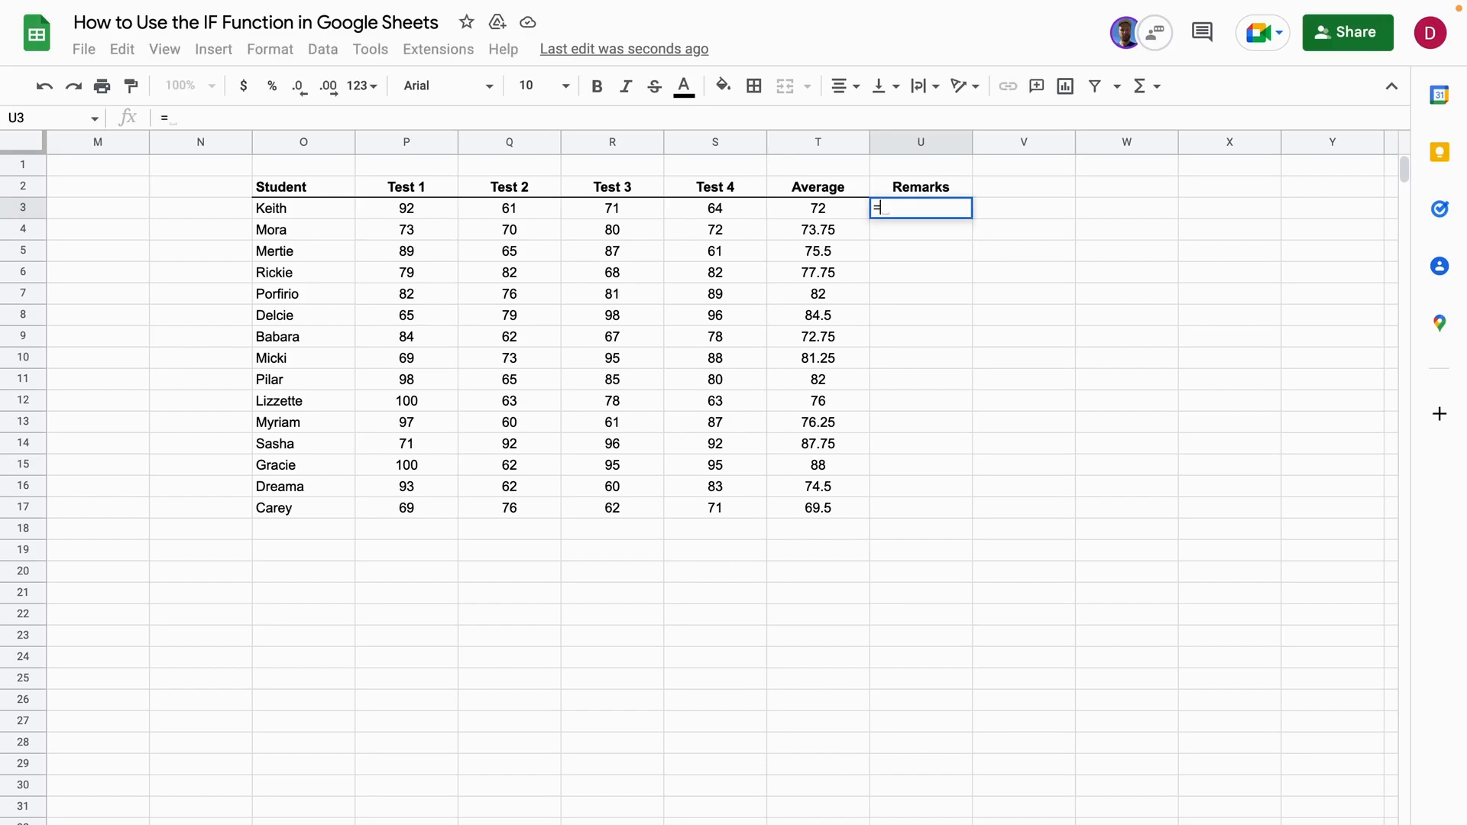
pyautogui.write('IF')
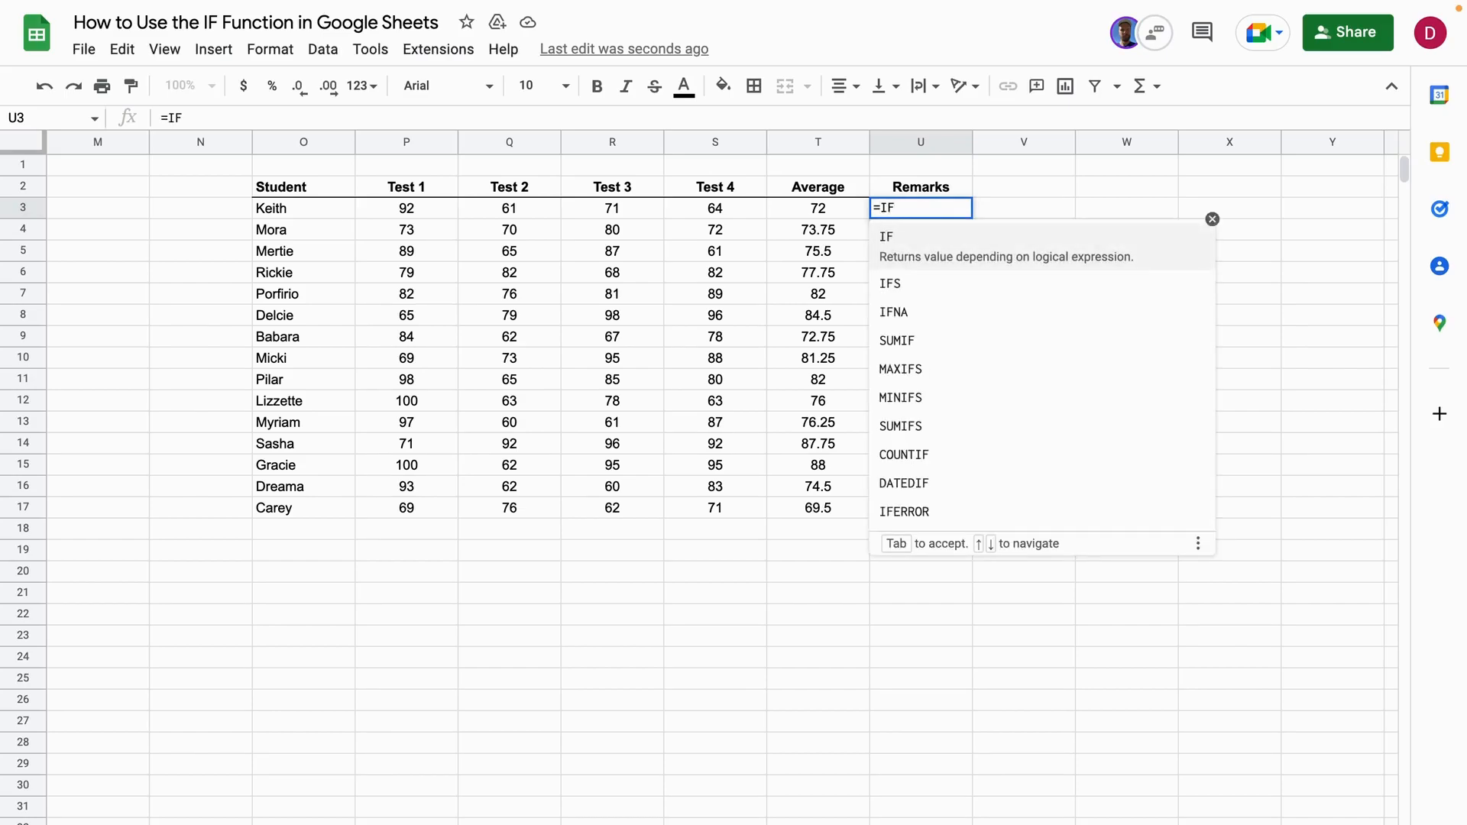
pyautogui.write('(')
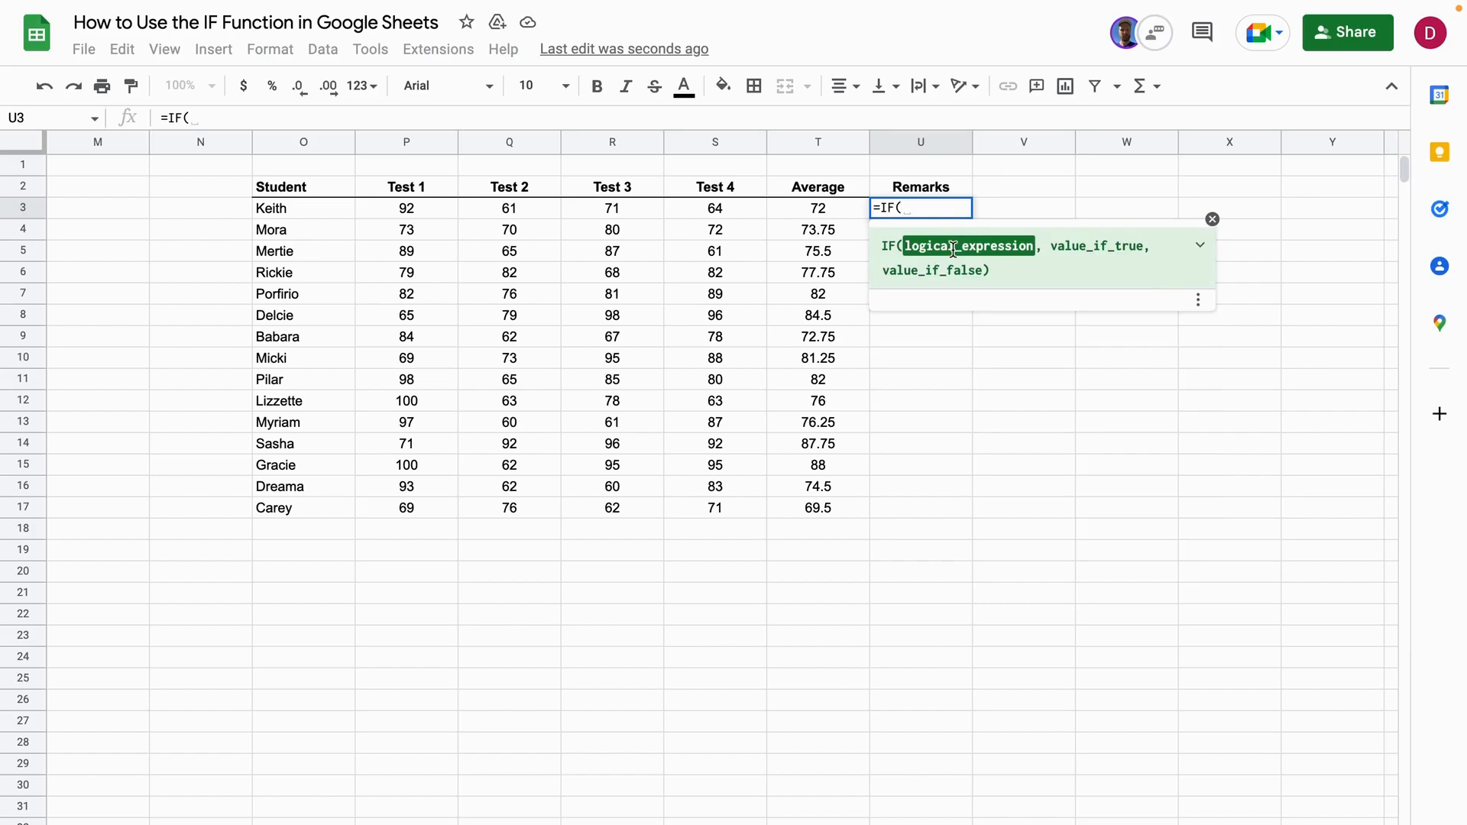
pyautogui.write('AVERAGE(')
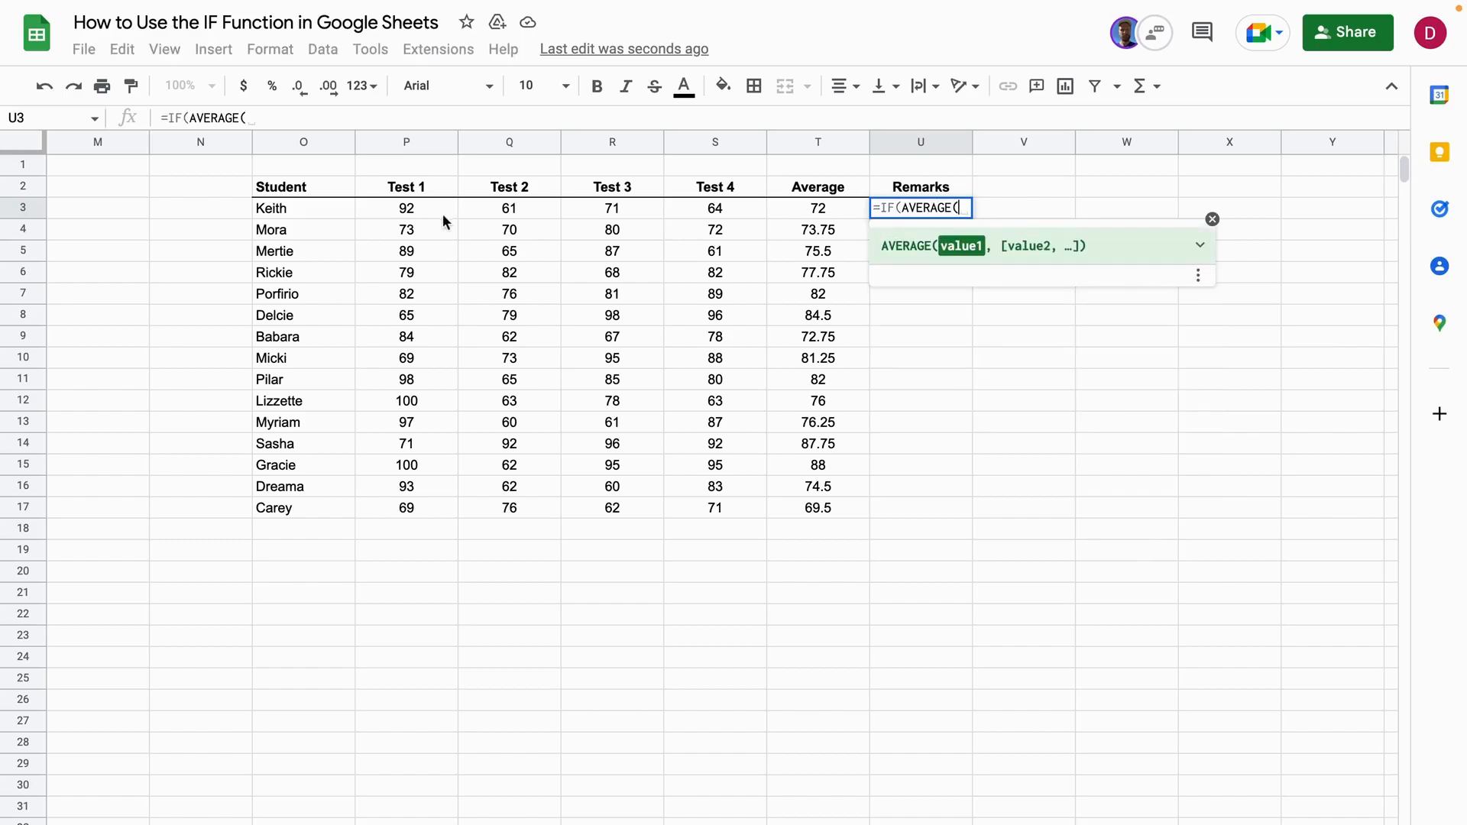
pyautogui.moveTo(419, 209); pyautogui.dragTo(728, 214)
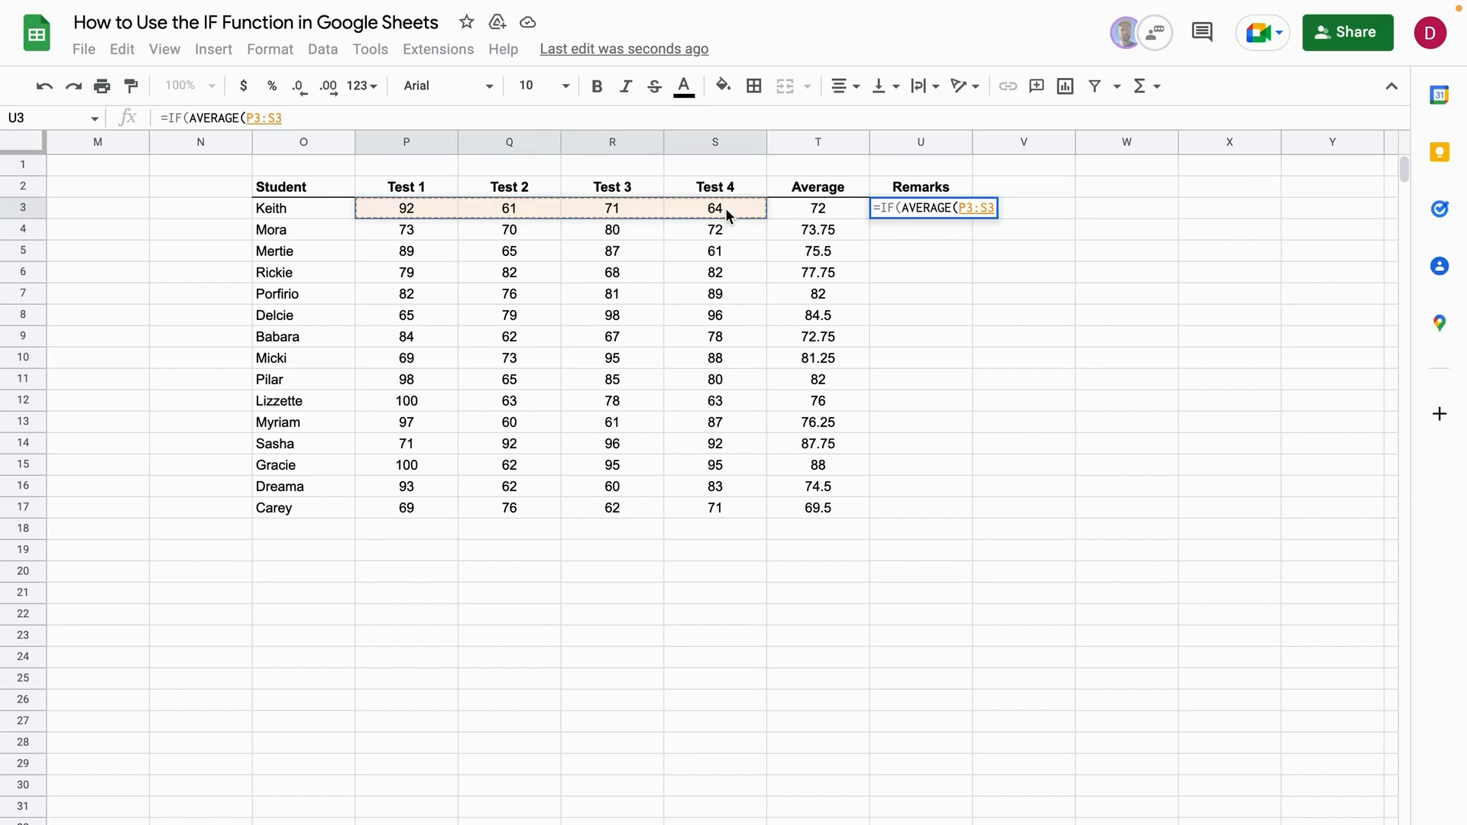
pyautogui.write(')>=')
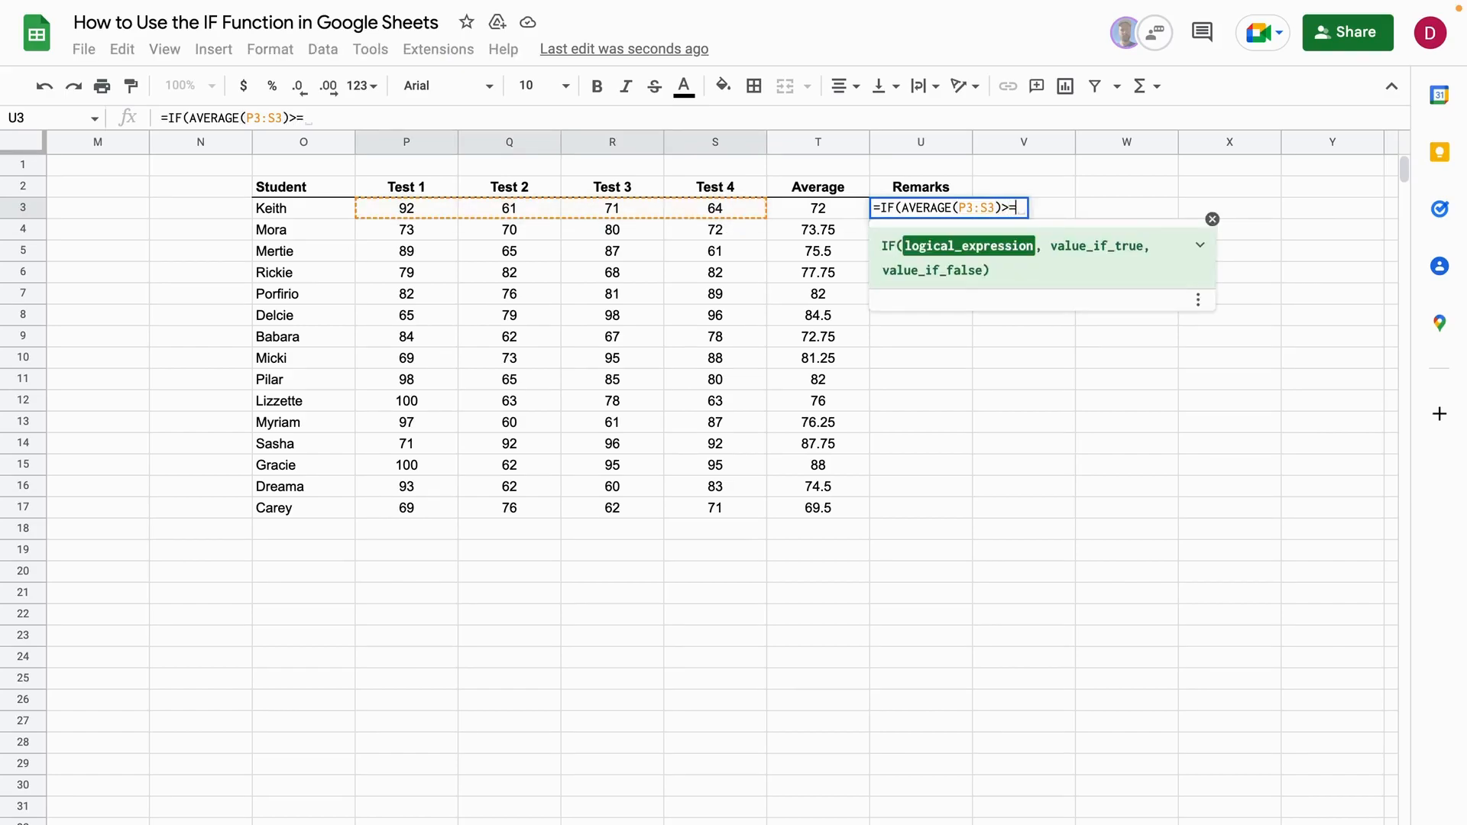
pyautogui.write('80')
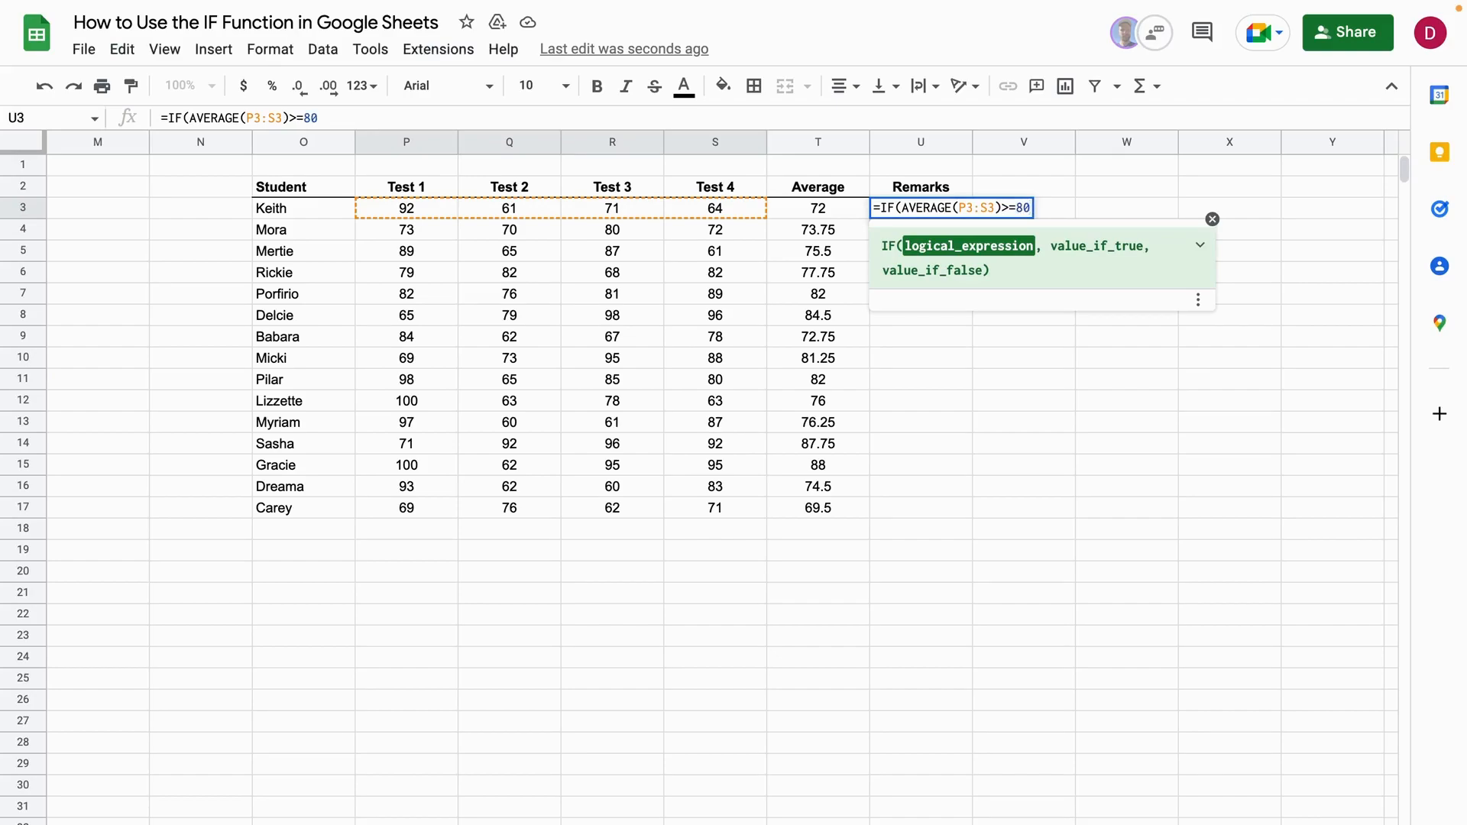
# Complete the U3 formula so it returns "PASS" if true and "FAIL" if false, and commit it
pyautogui.write(',')
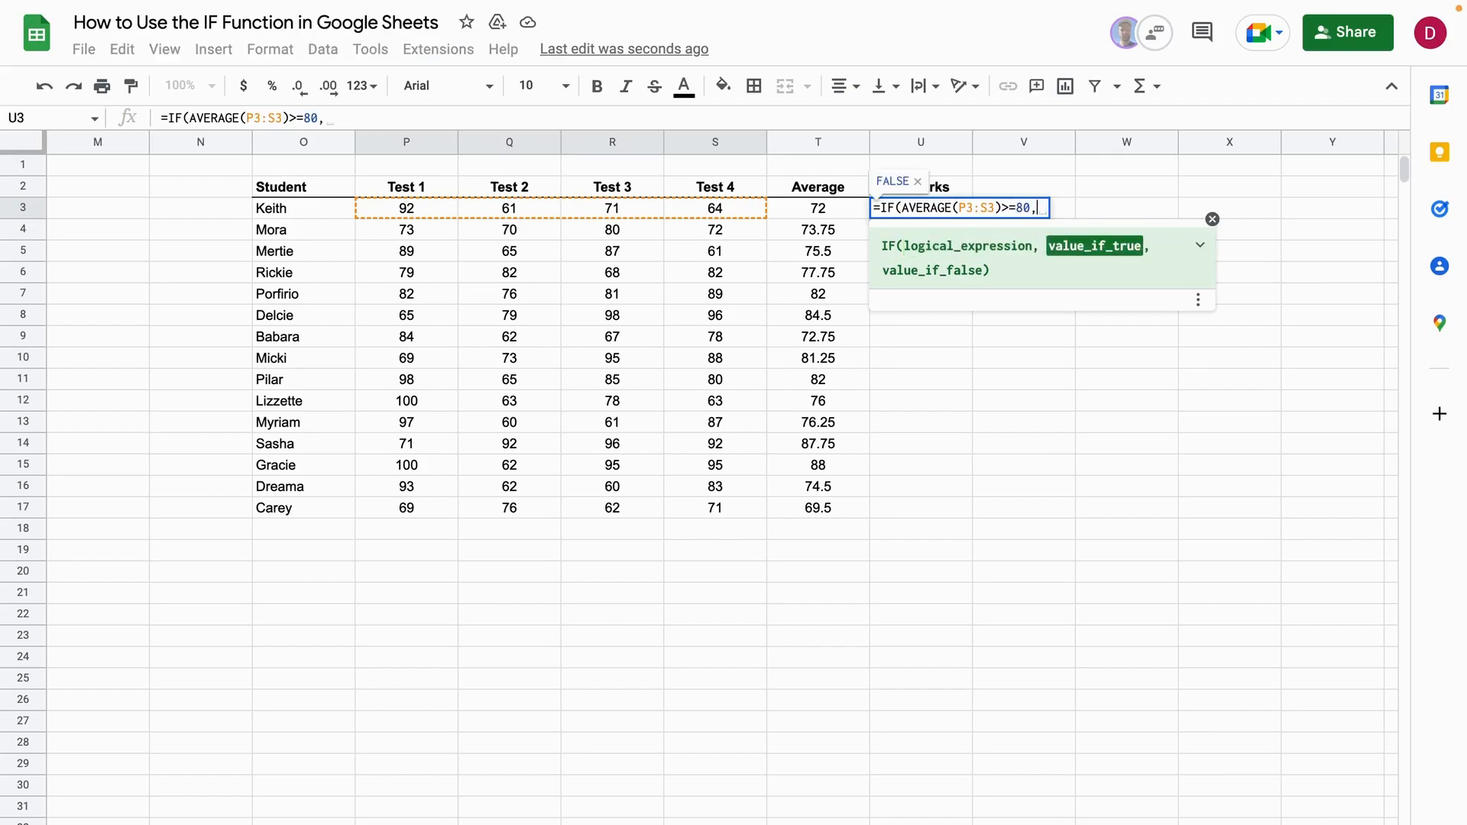
pyautogui.write('"')
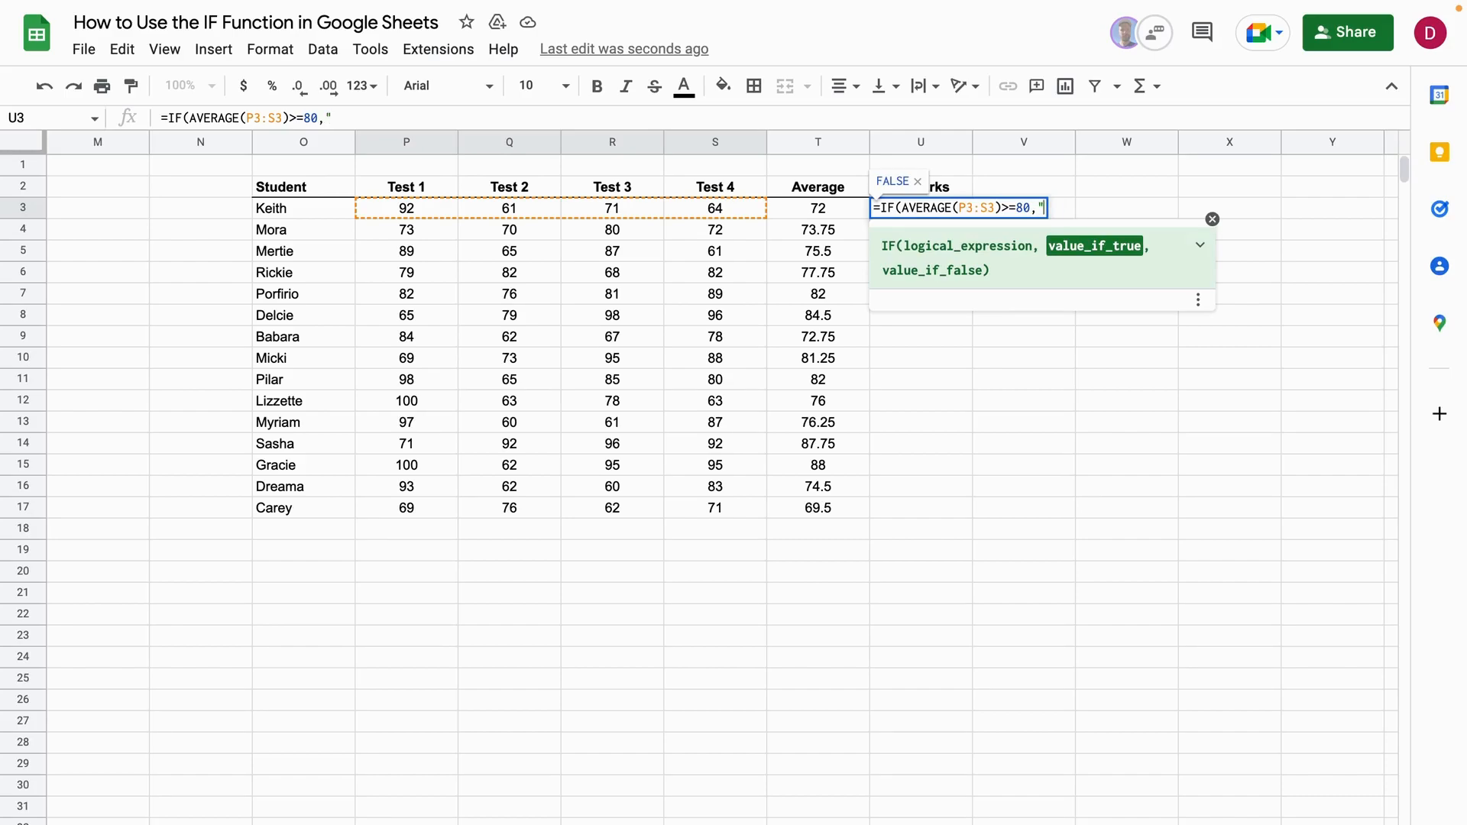
pyautogui.write('PASS",')
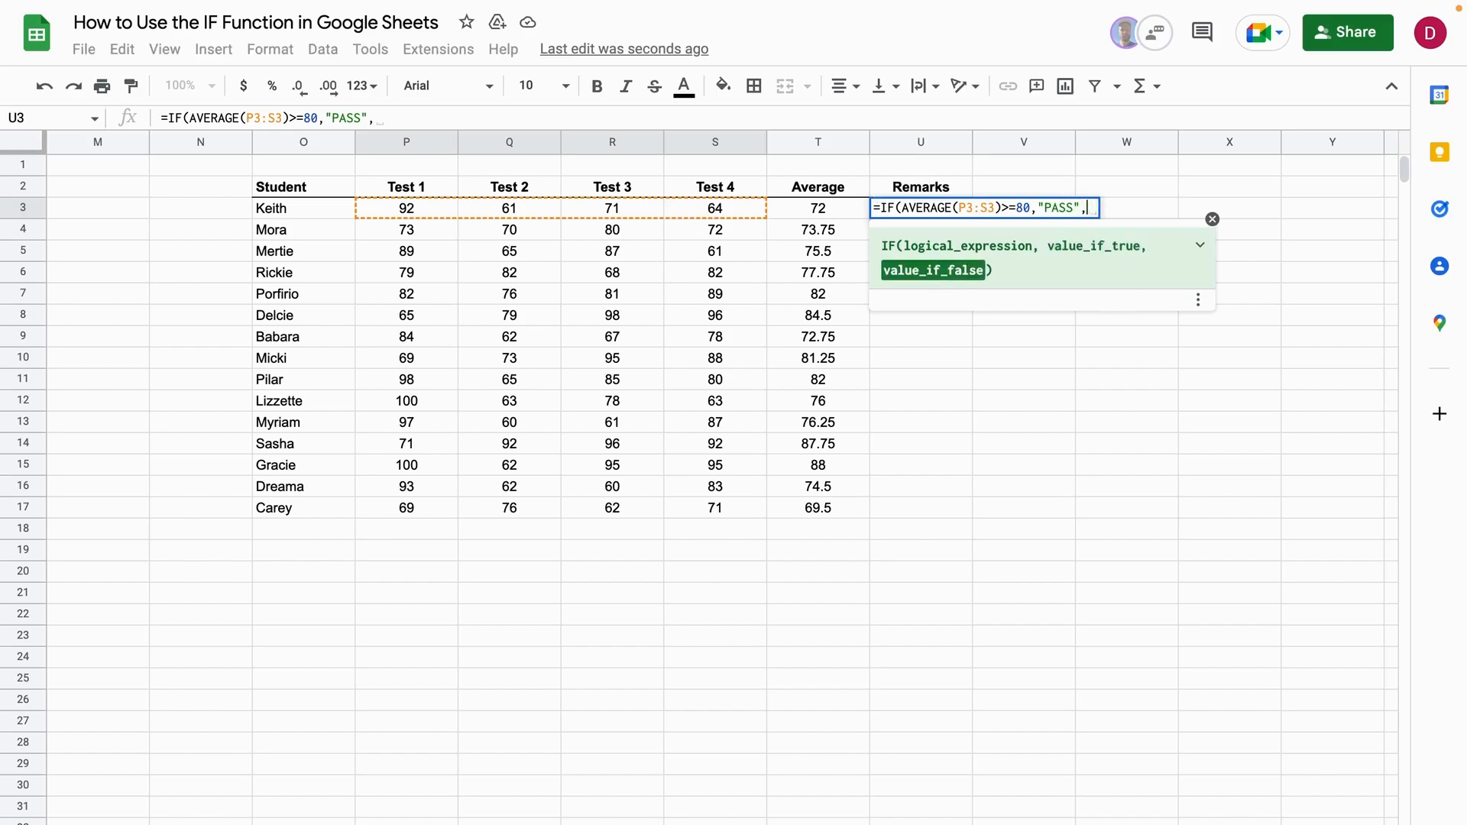
pyautogui.write('"')
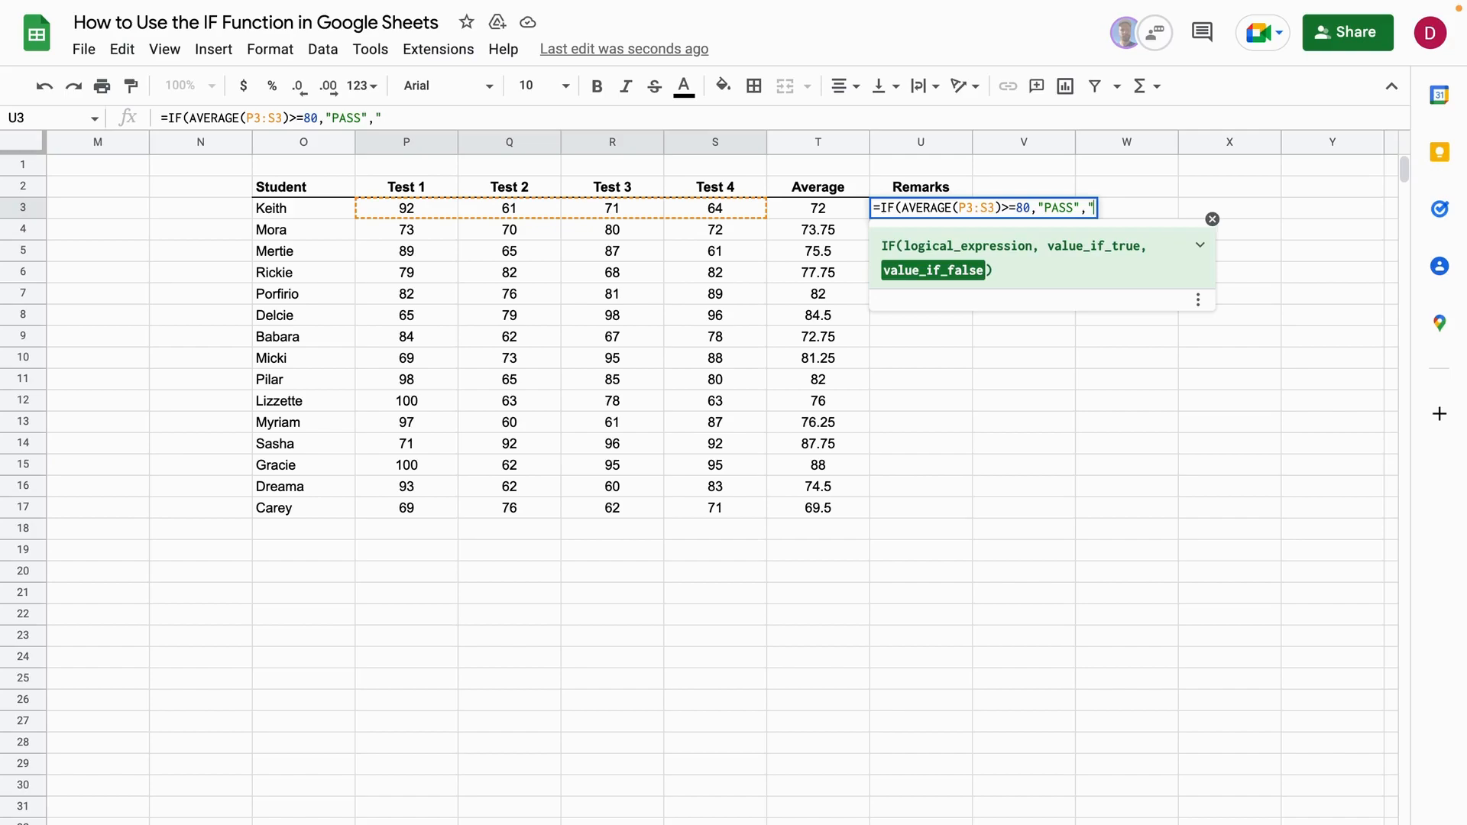
pyautogui.write('FAILS')
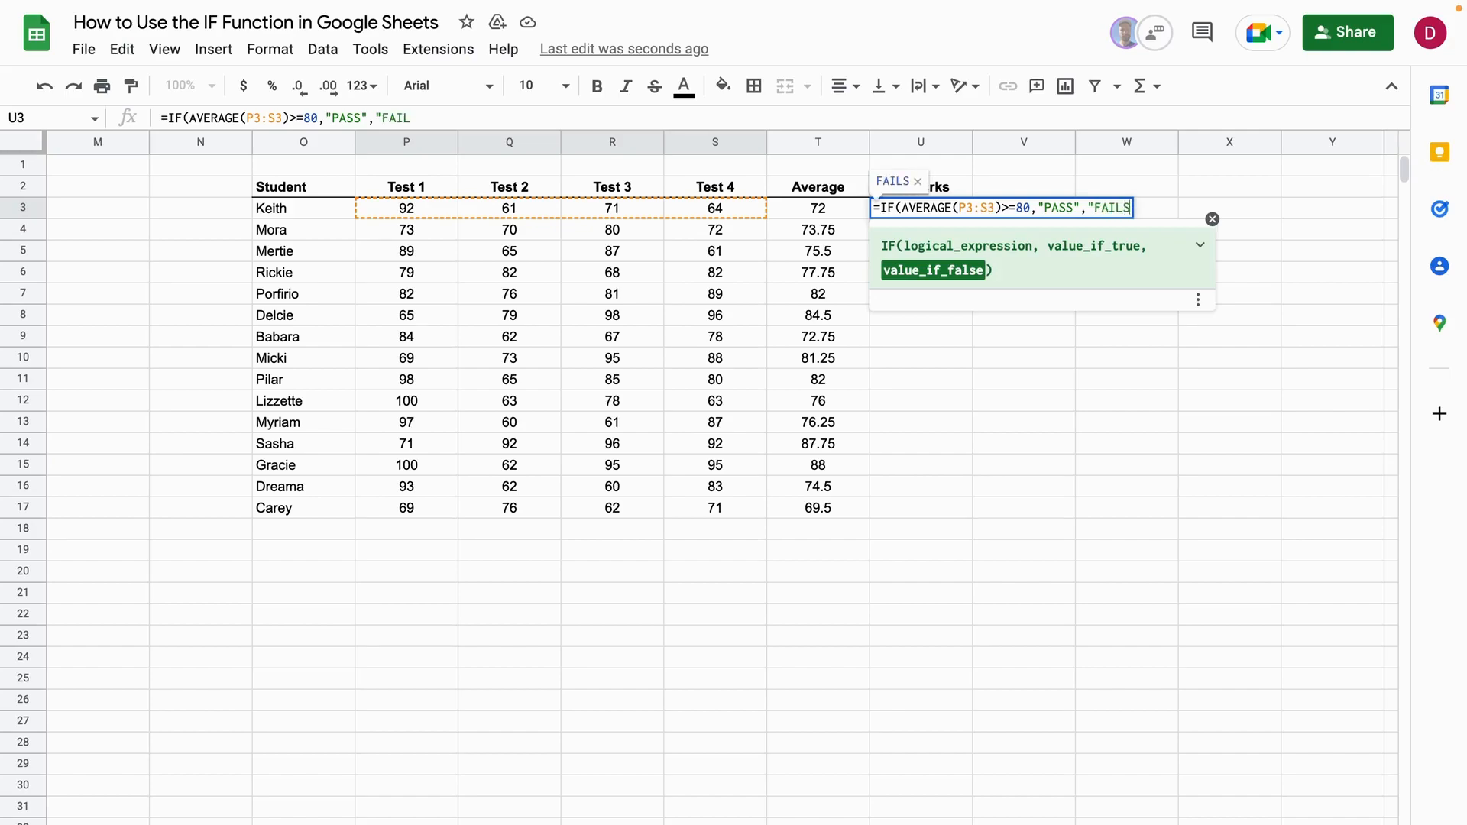
pyautogui.write('"')
pyautogui.press('BackSpace')
pyautogui.press('BackSpace')
pyautogui.write('"')
pyautogui.write(')')
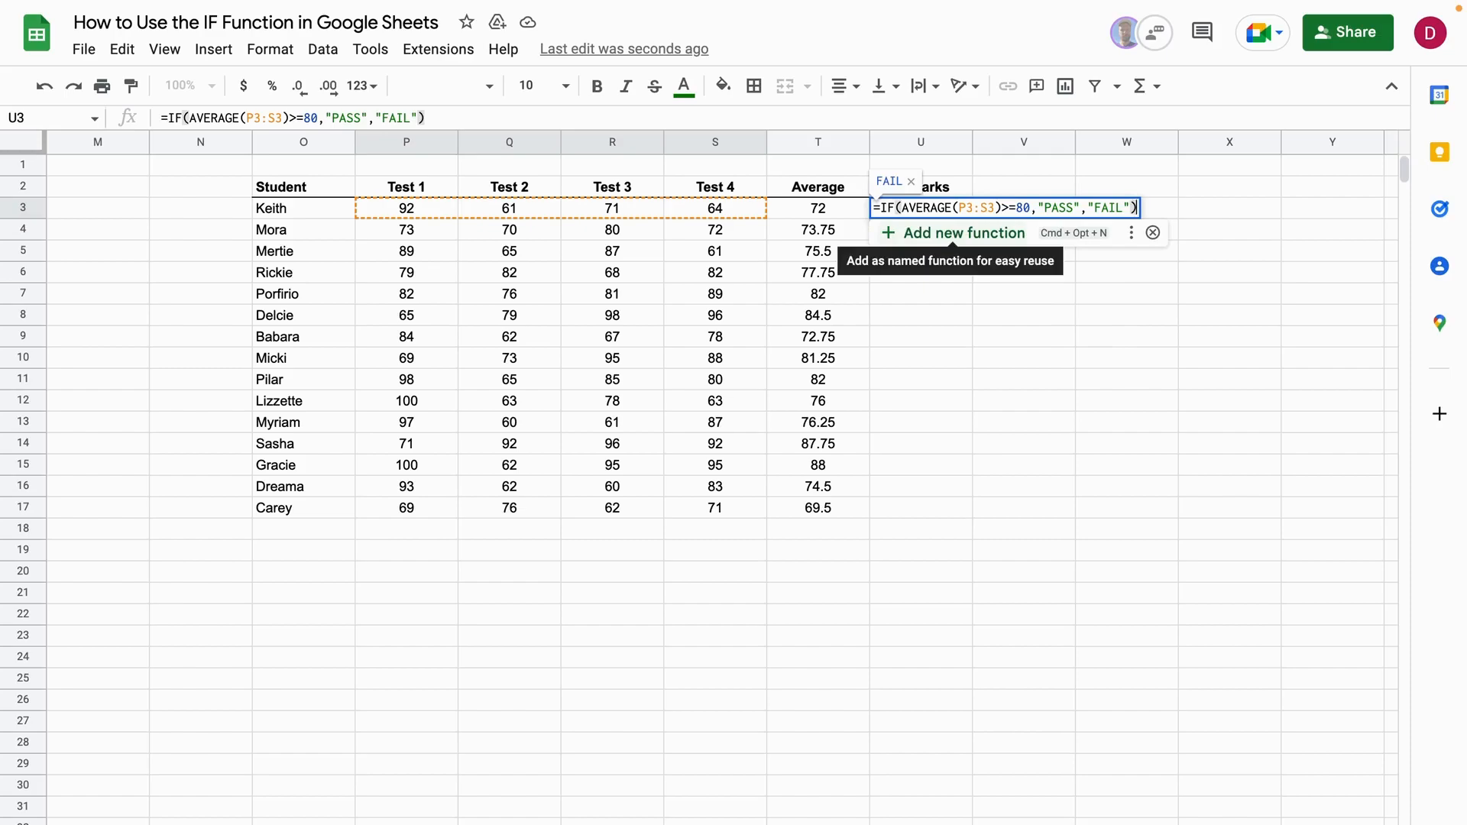
pyautogui.press('Return')
# Fill the U3 formula down the second table's Remarks column through U17 and deselect the range
pyautogui.click(915, 204)
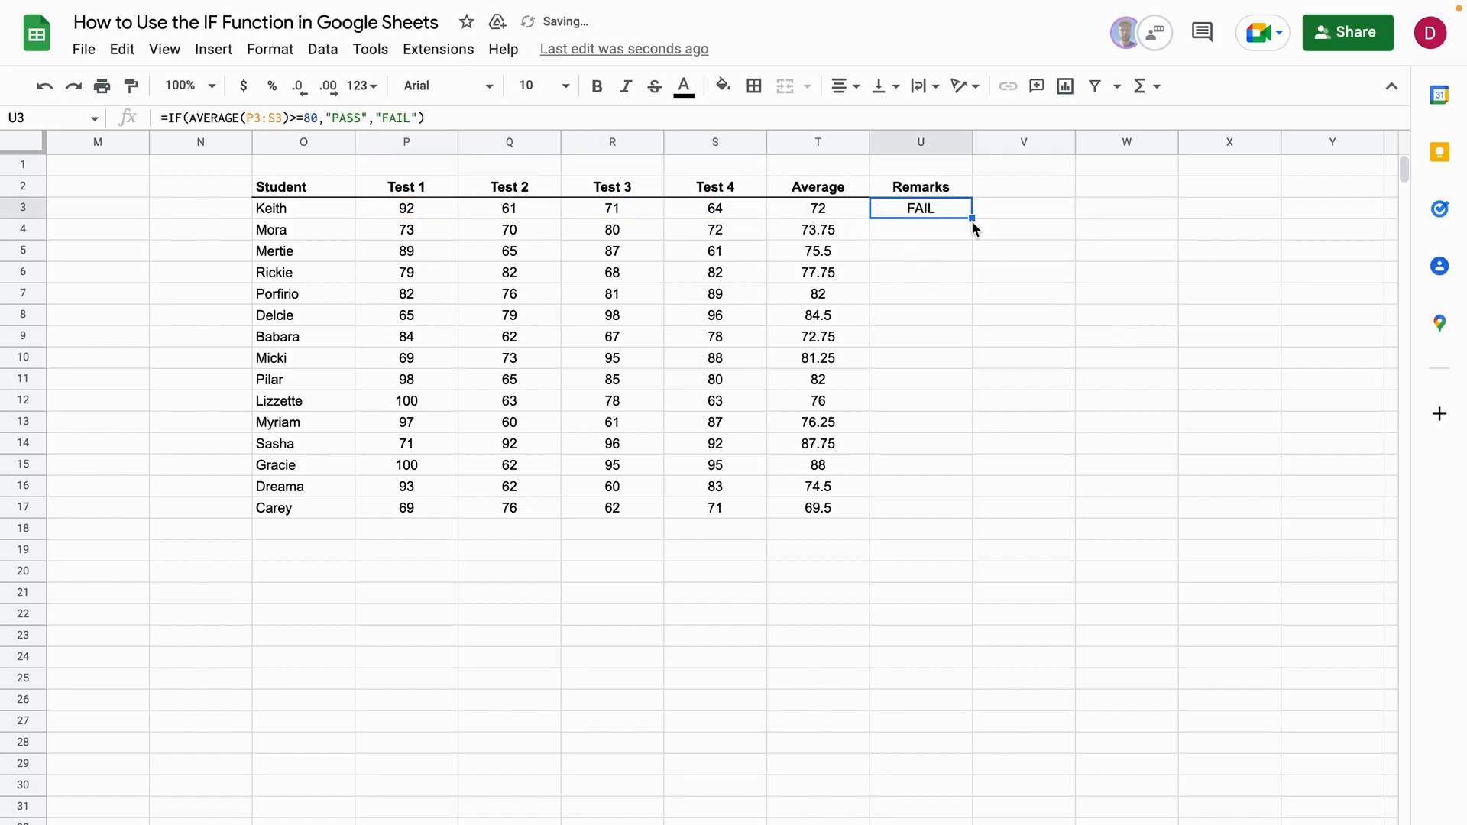
pyautogui.moveTo(972, 220); pyautogui.dragTo(944, 507)
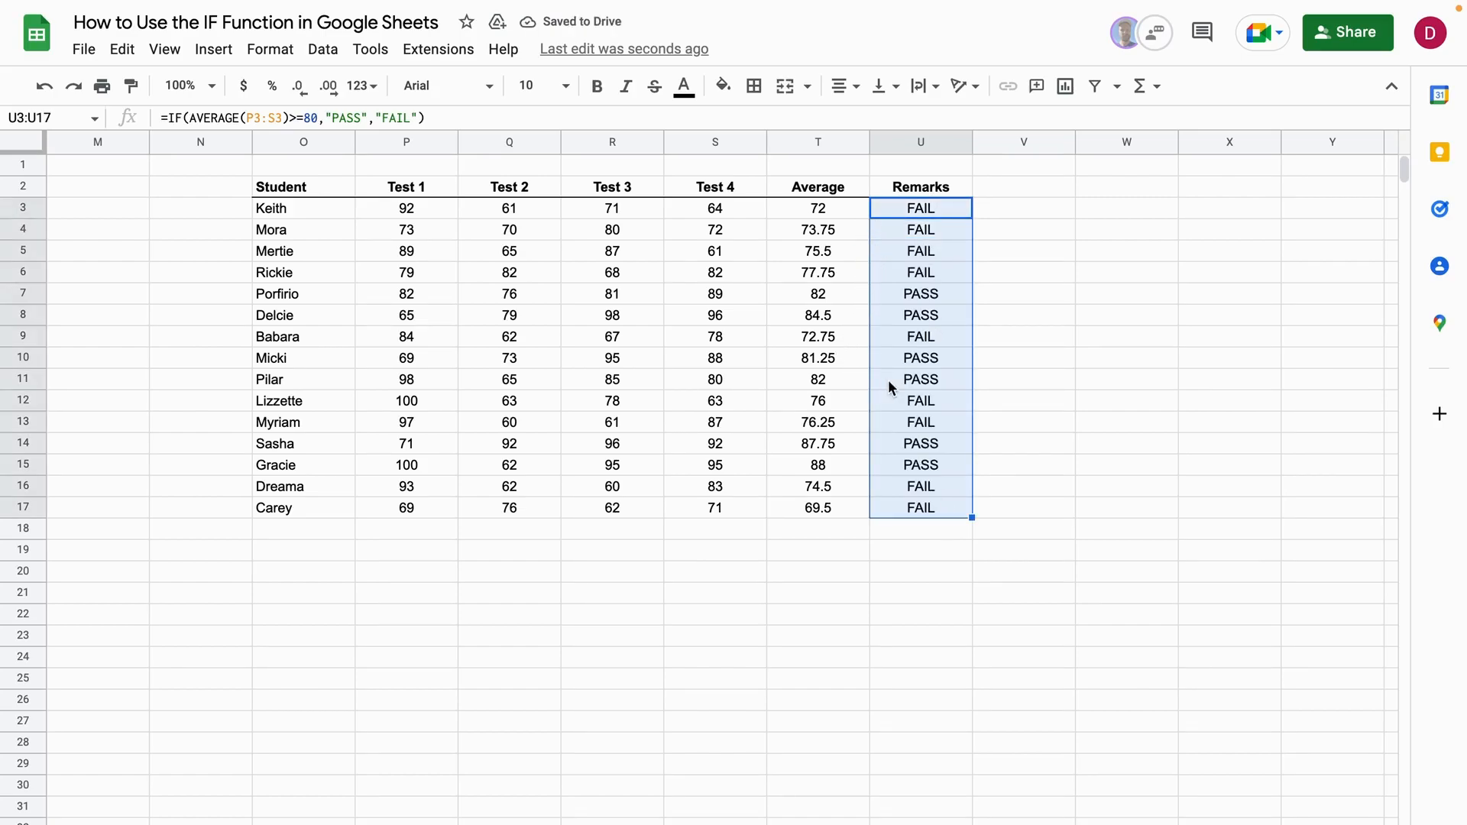
pyautogui.click(930, 359)
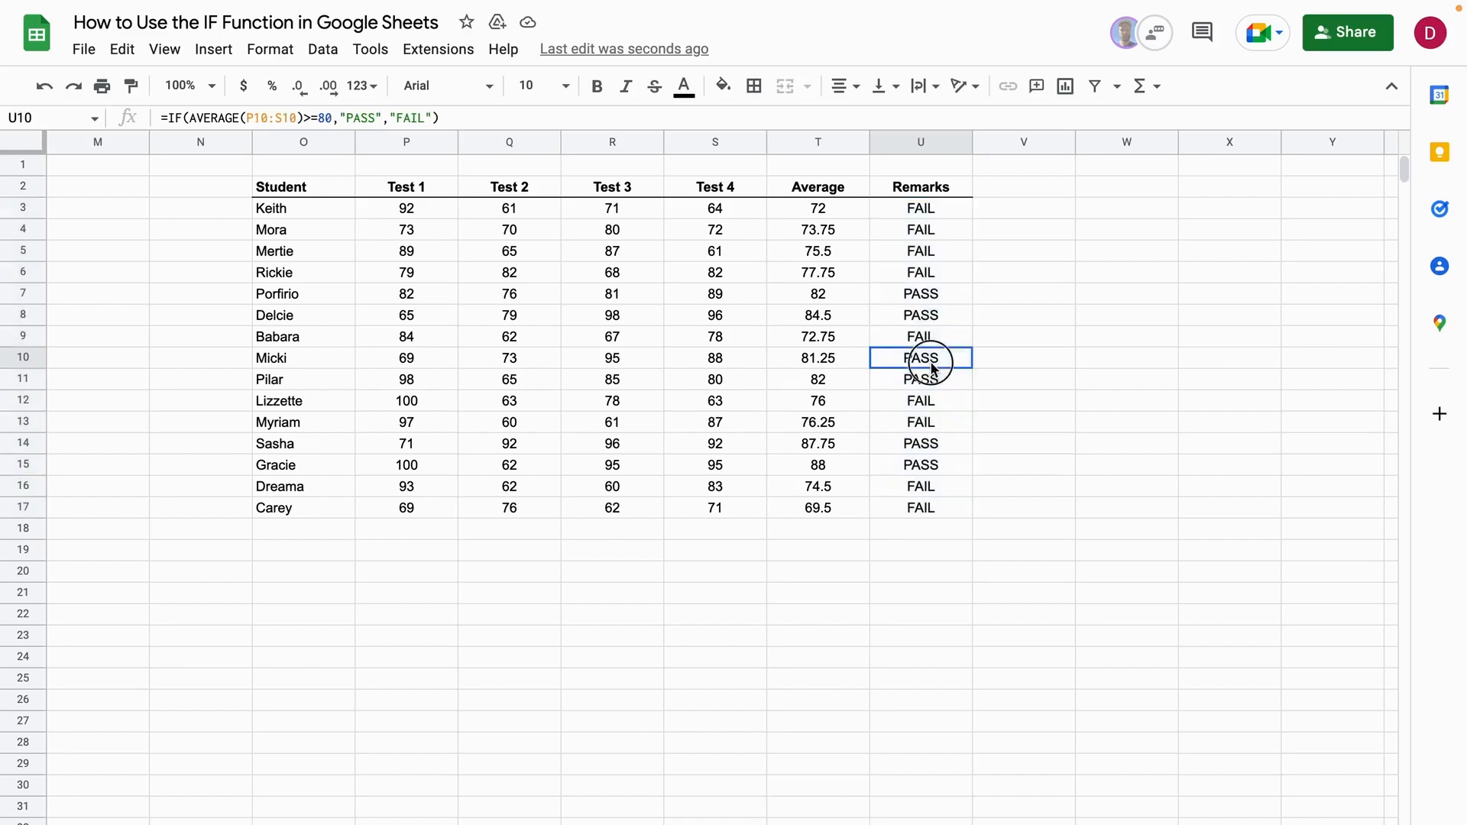
pyautogui.click(930, 403)
pyautogui.click(1011, 464)
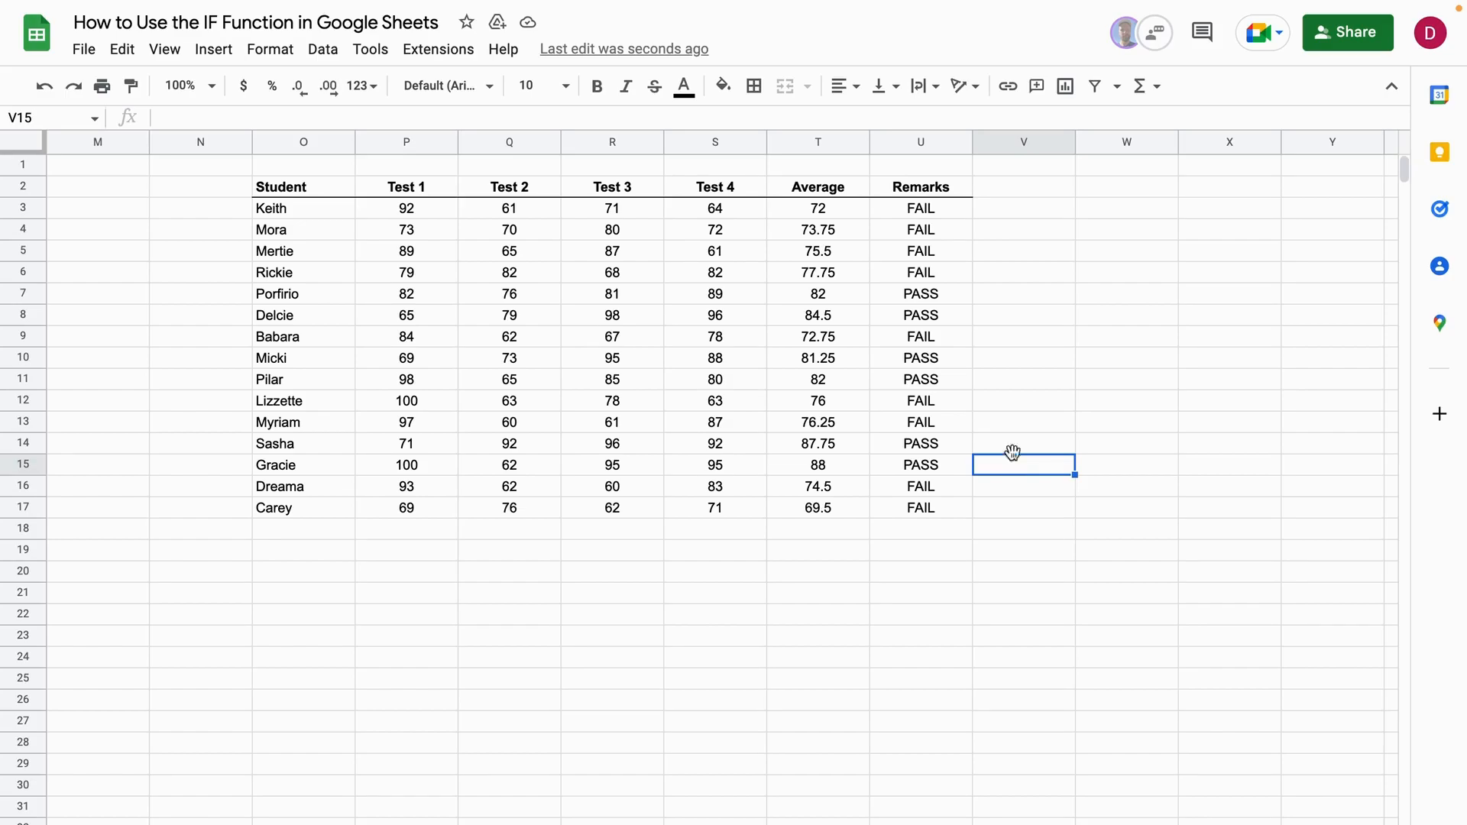
pyautogui.click(1027, 424)
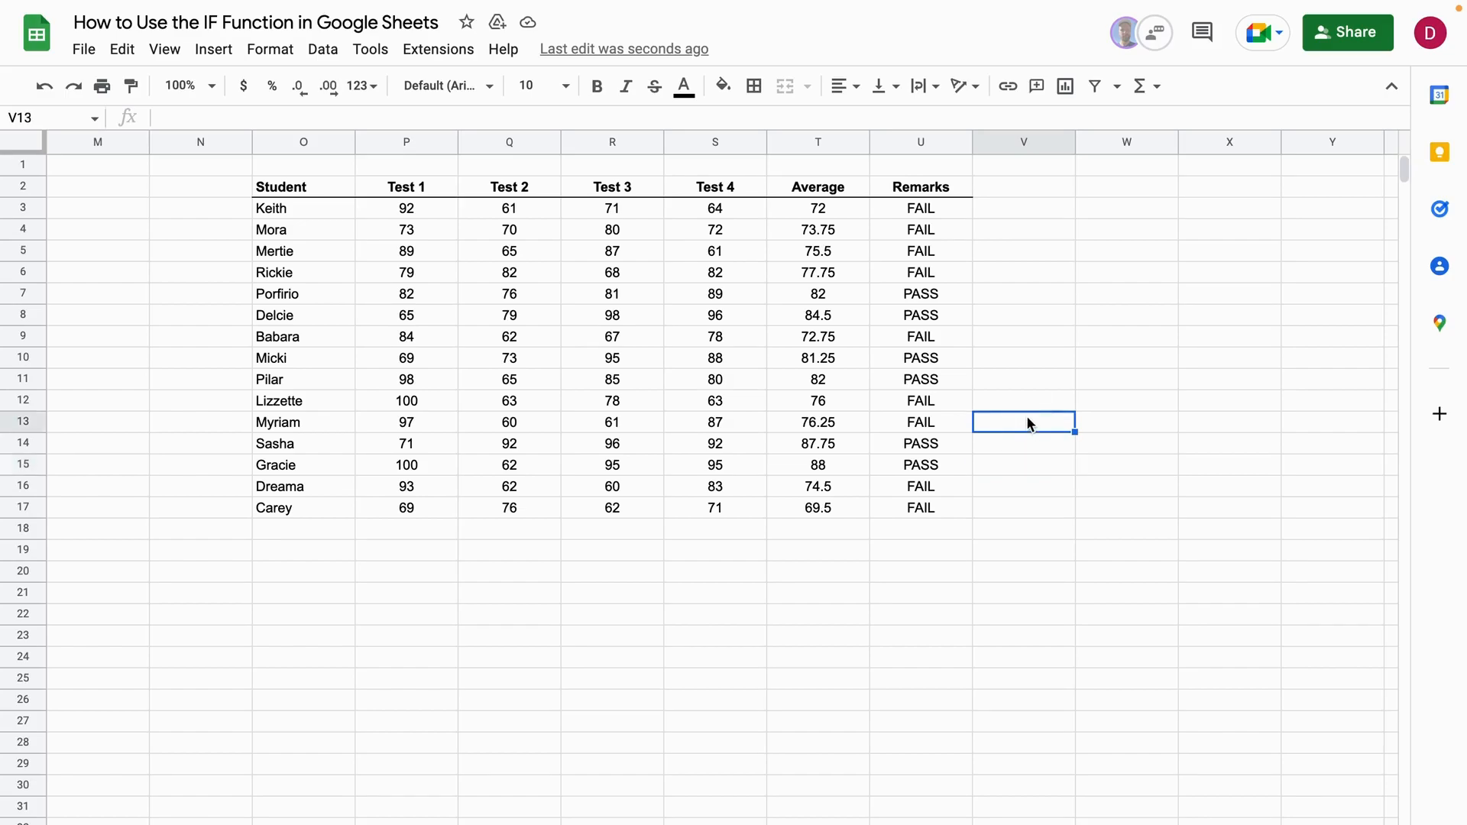